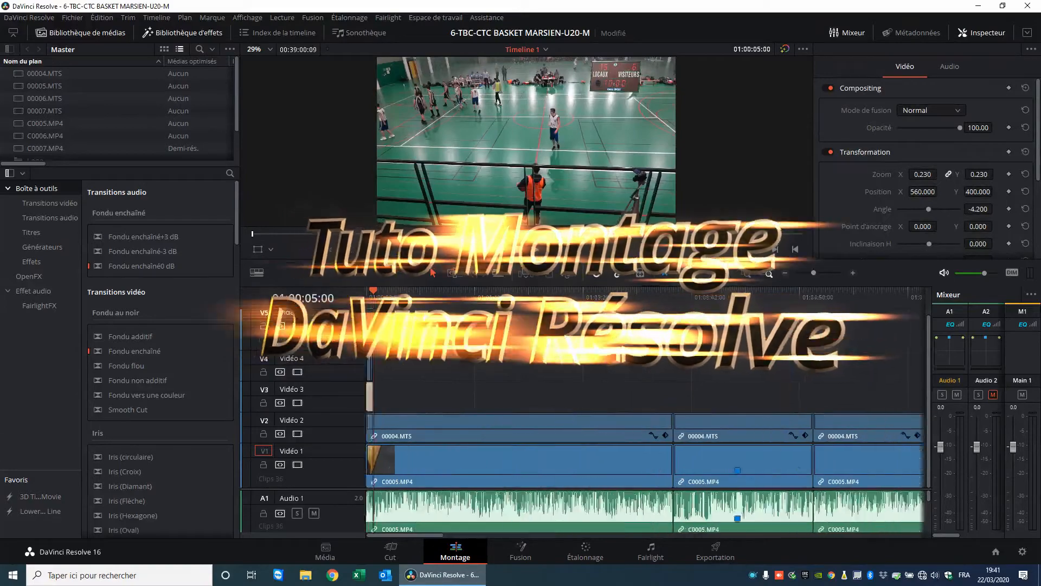
Add a new video track above Vidéo 5 in the timeline.
{"action": "right_click", "coordinate": [333, 333]}
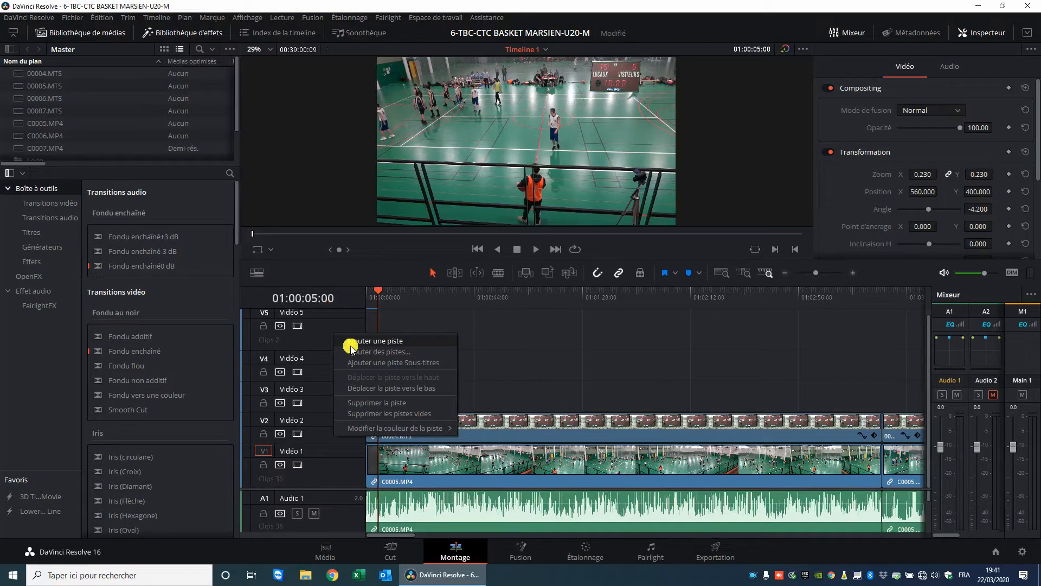
{"action": "left_click", "coordinate": [352, 342]}
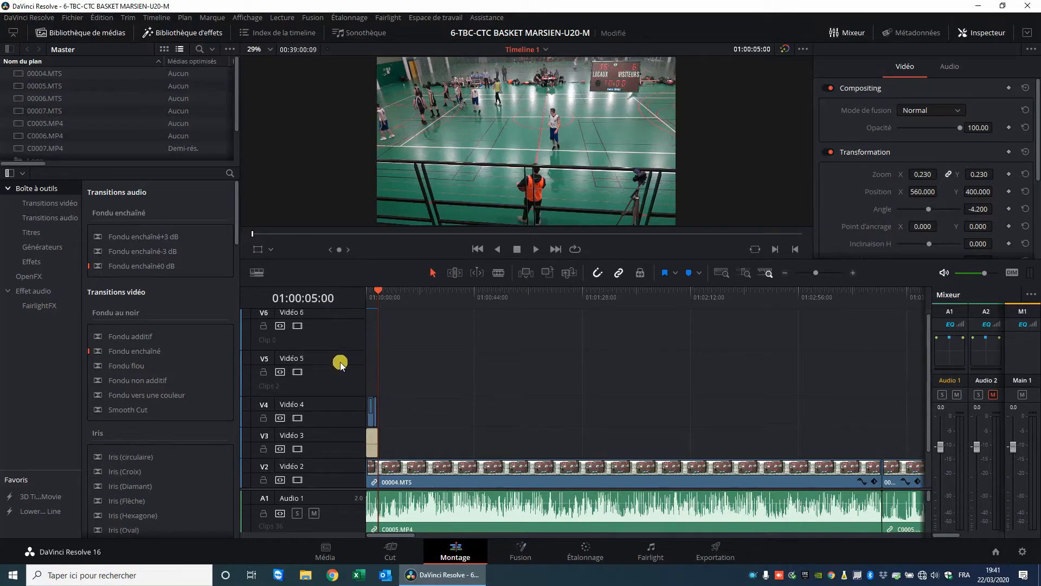
{"action": "left_click_drag", "start_coordinate": [347, 356], "coordinate": [342, 386]}
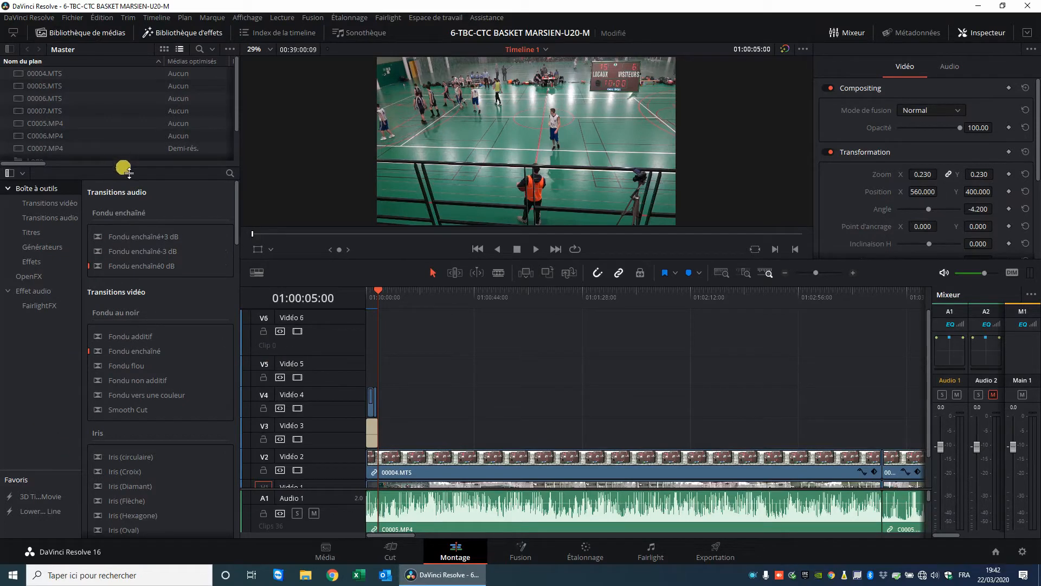
Open the Logo bin and place Treilliere.jpg at the start of the timeline on a new top video track, Vidéo 7.
{"action": "left_click_drag", "start_coordinate": [123, 167], "coordinate": [119, 270]}
{"action": "double_click", "coordinate": [51, 162]}
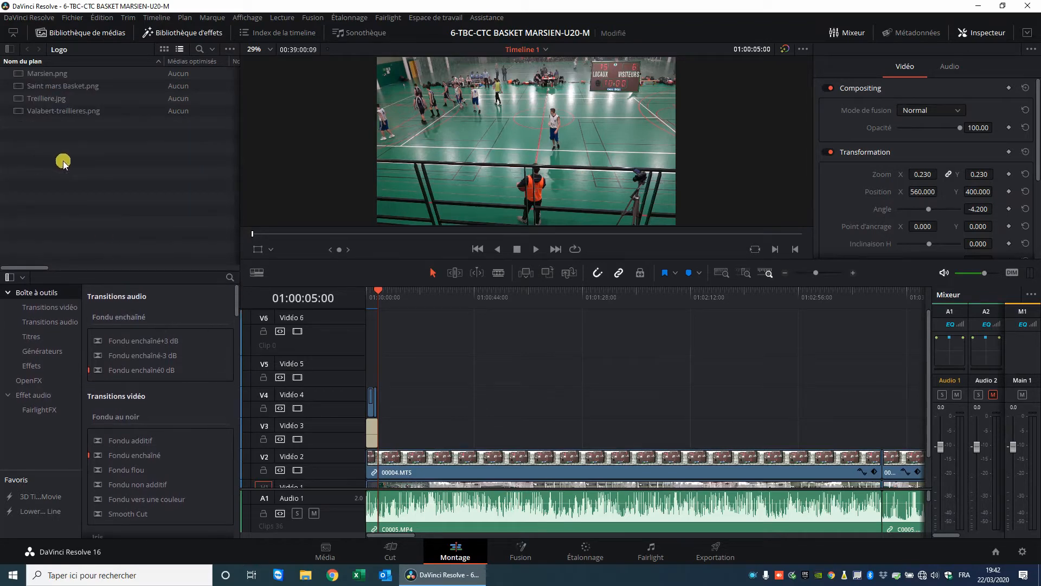
{"action": "left_click_drag", "start_coordinate": [33, 98], "coordinate": [368, 323]}
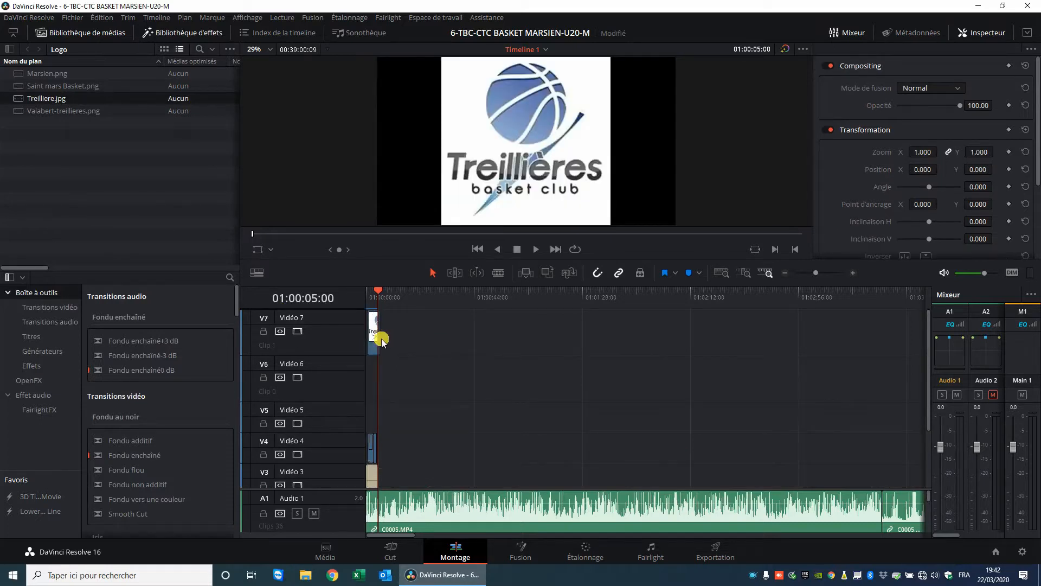
Add another video track above Vidéo 7 and place Marsien.png at the start of it.
{"action": "right_click", "coordinate": [322, 339]}
{"action": "left_click", "coordinate": [435, 344]}
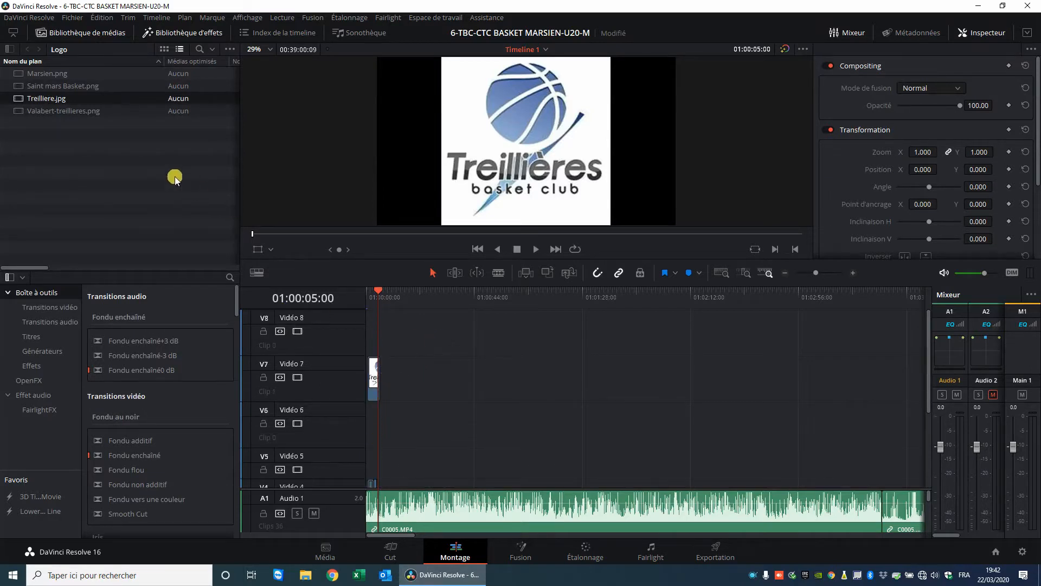
{"action": "left_click_drag", "start_coordinate": [71, 89], "coordinate": [109, 113]}
{"action": "left_click_drag", "start_coordinate": [63, 76], "coordinate": [374, 332]}
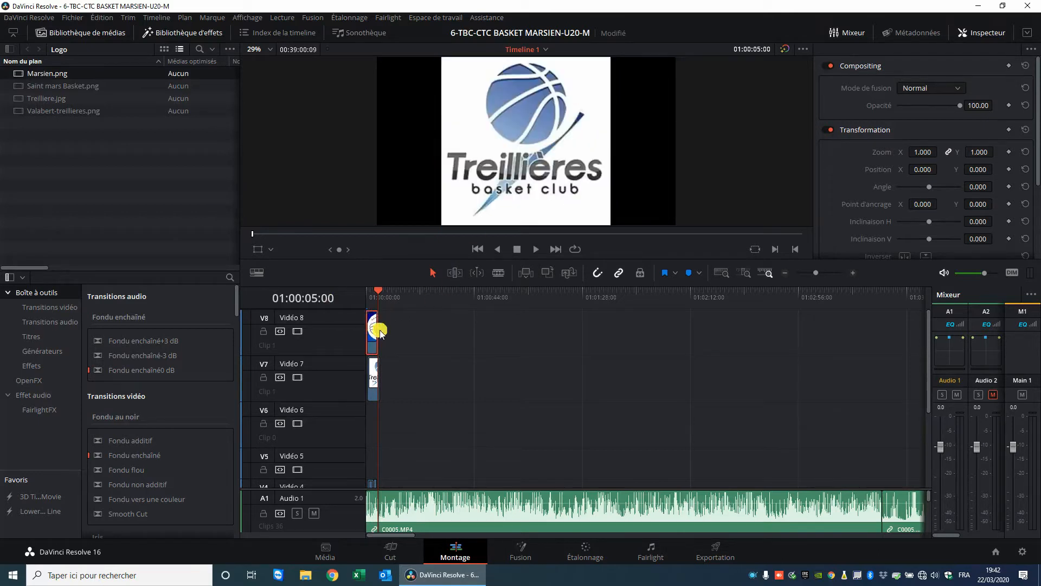
Shift the Treilliere.jpg clip to the very start of the timeline and park the playhead over the two logo clips.
{"action": "left_click_drag", "start_coordinate": [377, 368], "coordinate": [374, 362]}
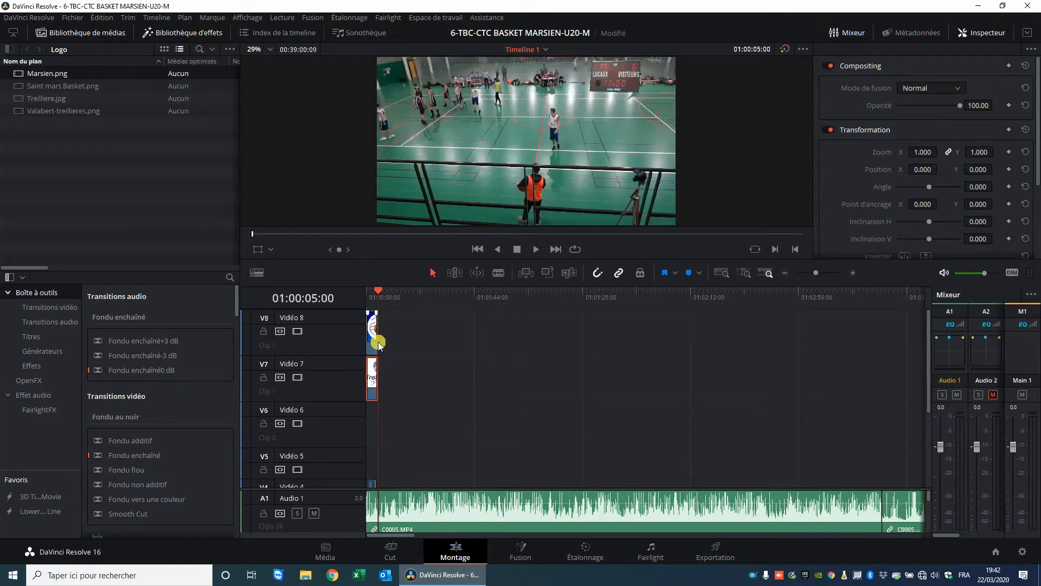
{"action": "left_click", "coordinate": [373, 337]}
{"action": "left_click_drag", "start_coordinate": [379, 290], "coordinate": [565, 298]}
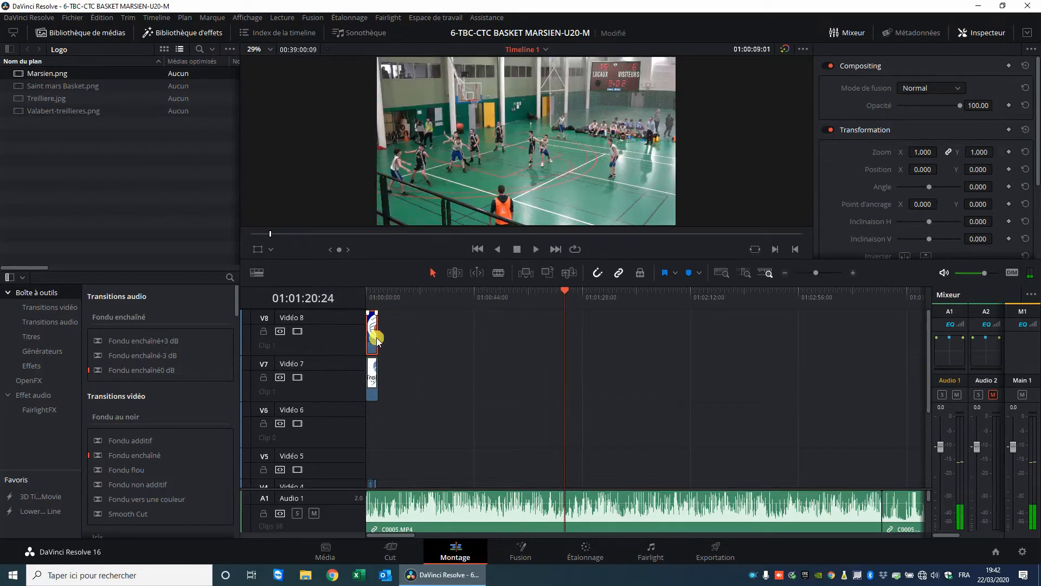
{"action": "left_click", "coordinate": [375, 297]}
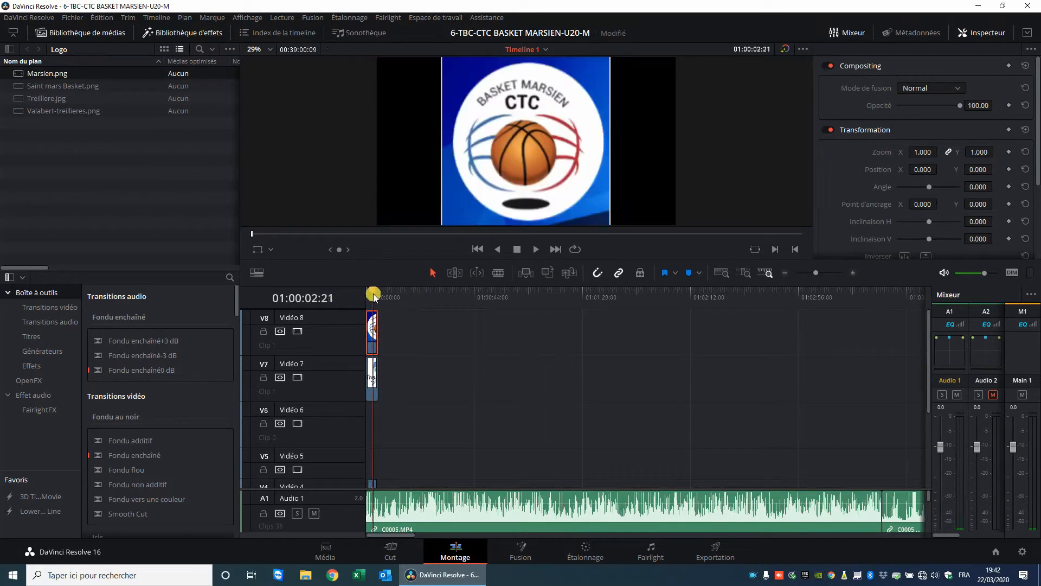
Extend the Marsien.png and Treilliere.jpg clips to the same end point, about 37 seconds into the timeline.
{"action": "scroll", "coordinate": [452, 360], "scroll_direction": "up", "scroll_amount": 1}
{"action": "scroll", "coordinate": [452, 360], "scroll_direction": "up", "scroll_amount": 4}
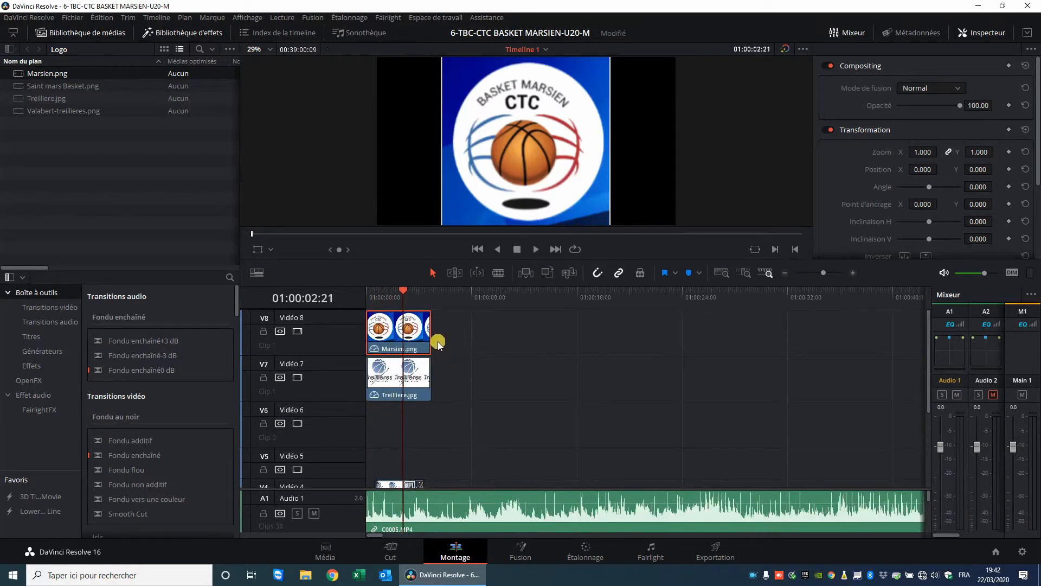
{"action": "left_click_drag", "start_coordinate": [430, 340], "coordinate": [742, 349]}
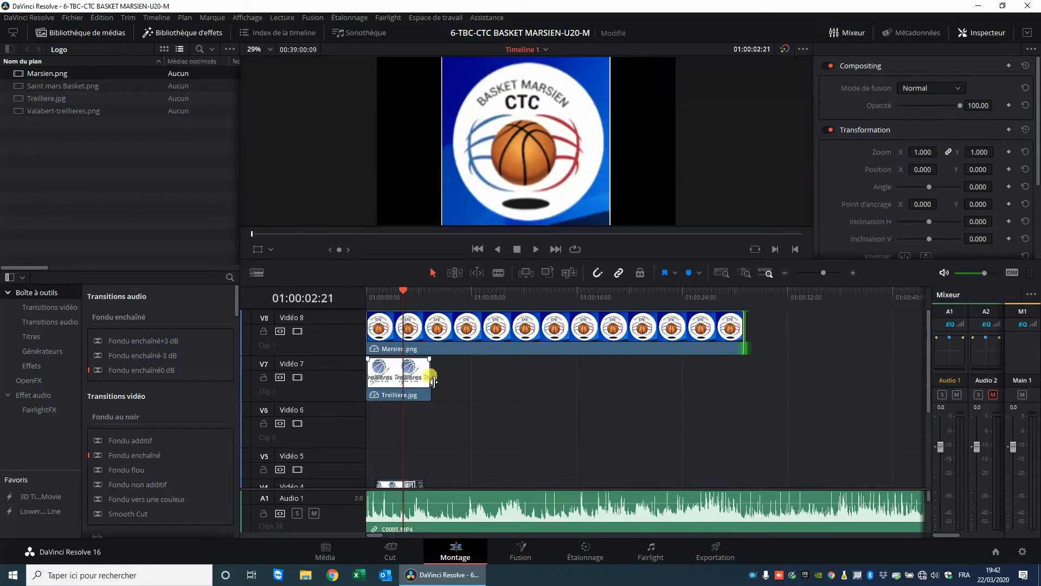
{"action": "left_click_drag", "start_coordinate": [430, 372], "coordinate": [742, 380]}
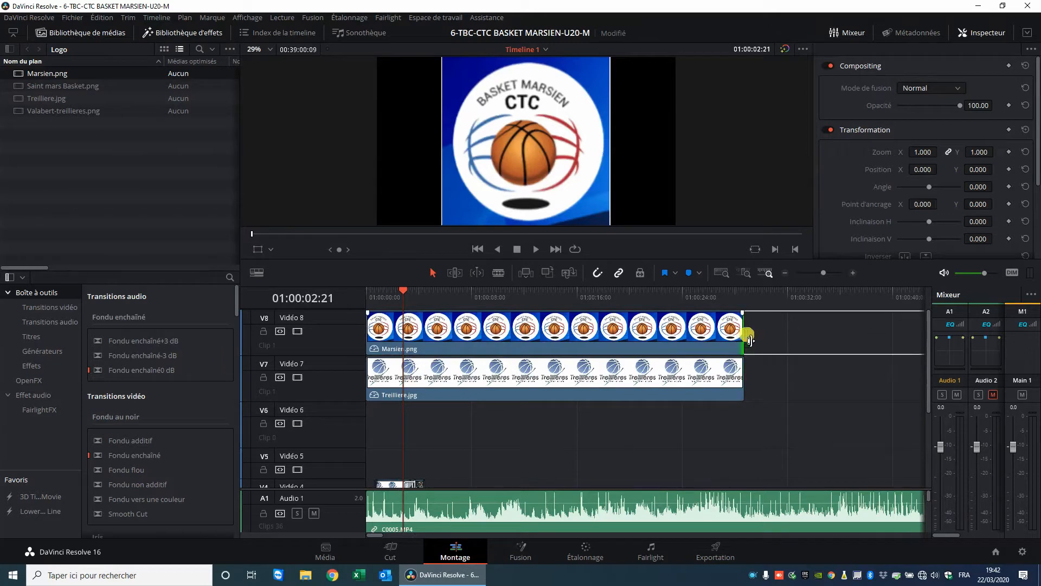
{"action": "left_click_drag", "start_coordinate": [743, 334], "coordinate": [861, 337]}
{"action": "left_click_drag", "start_coordinate": [748, 382], "coordinate": [861, 375]}
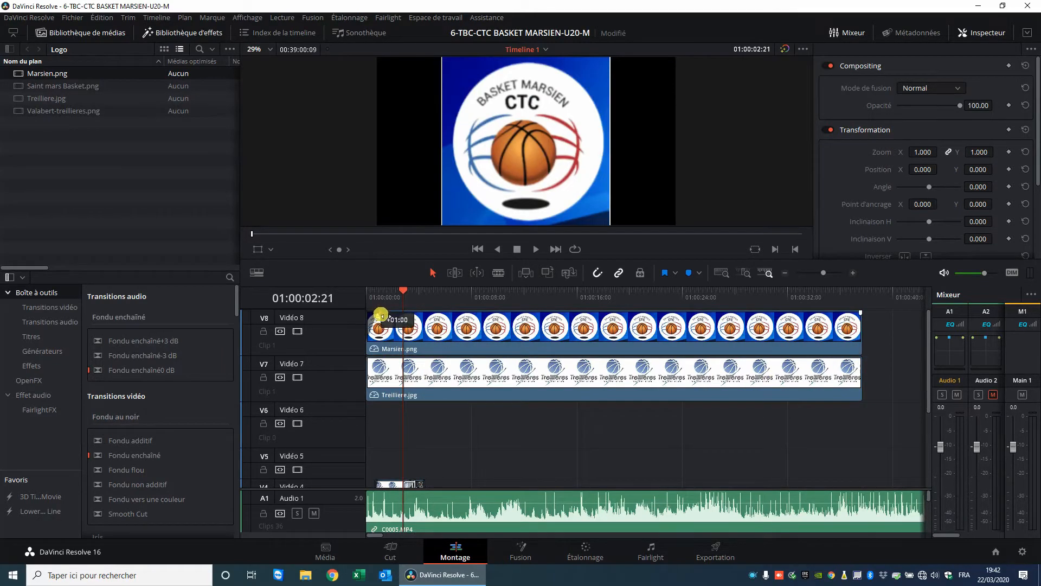
Give both logo clips a fade-in of about one second and check it at the start of the timeline.
{"action": "left_click", "coordinate": [374, 371]}
{"action": "left_click_drag", "start_coordinate": [367, 358], "coordinate": [380, 359]}
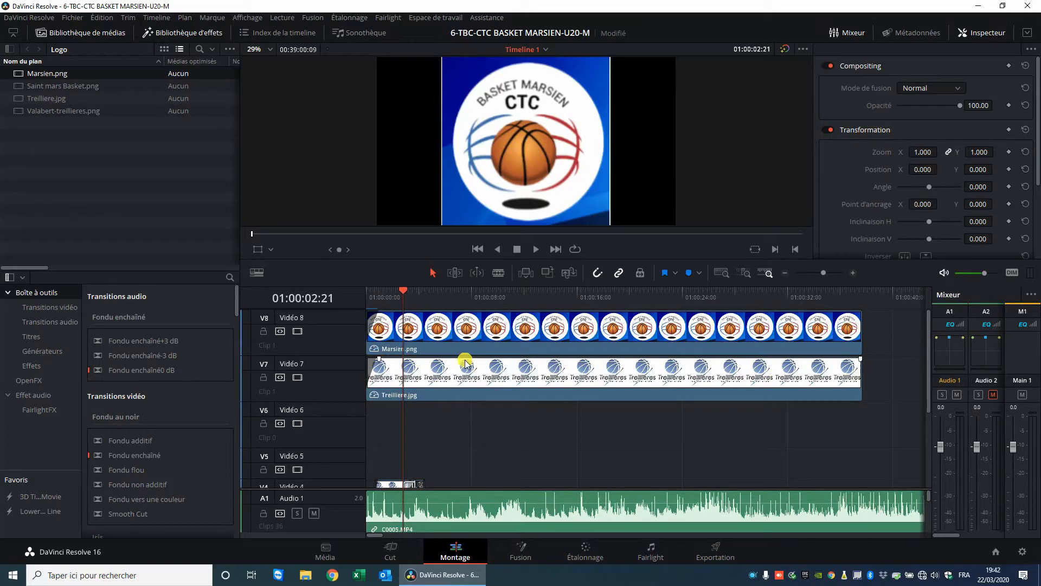
{"action": "left_click", "coordinate": [369, 293]}
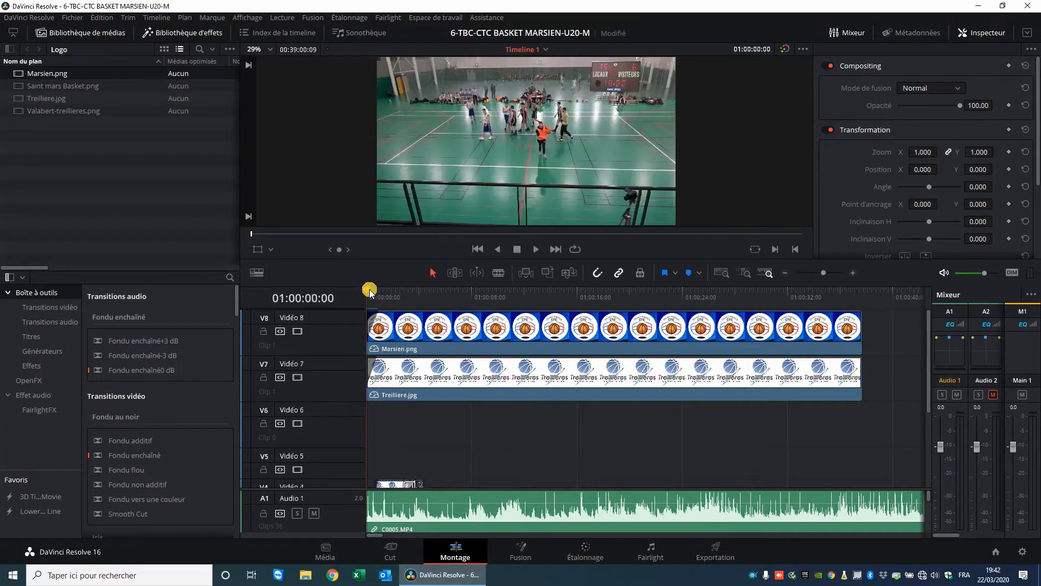
{"action": "left_click", "coordinate": [373, 291]}
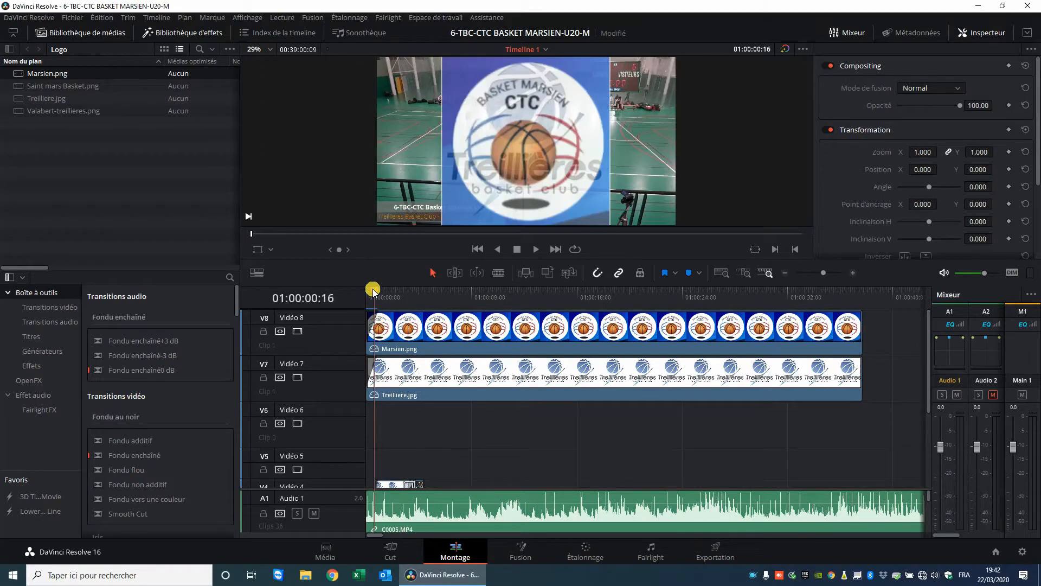
{"action": "left_click", "coordinate": [366, 291]}
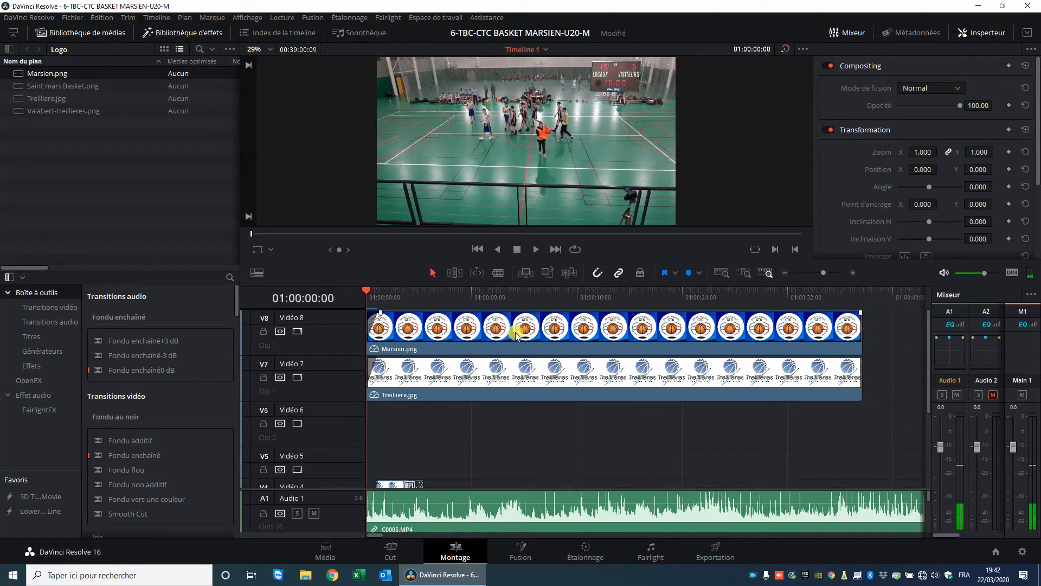
With the playhead at 01:00:06:03, set the zoom of both logo clips to 0.600.
{"action": "left_click", "coordinate": [448, 293]}
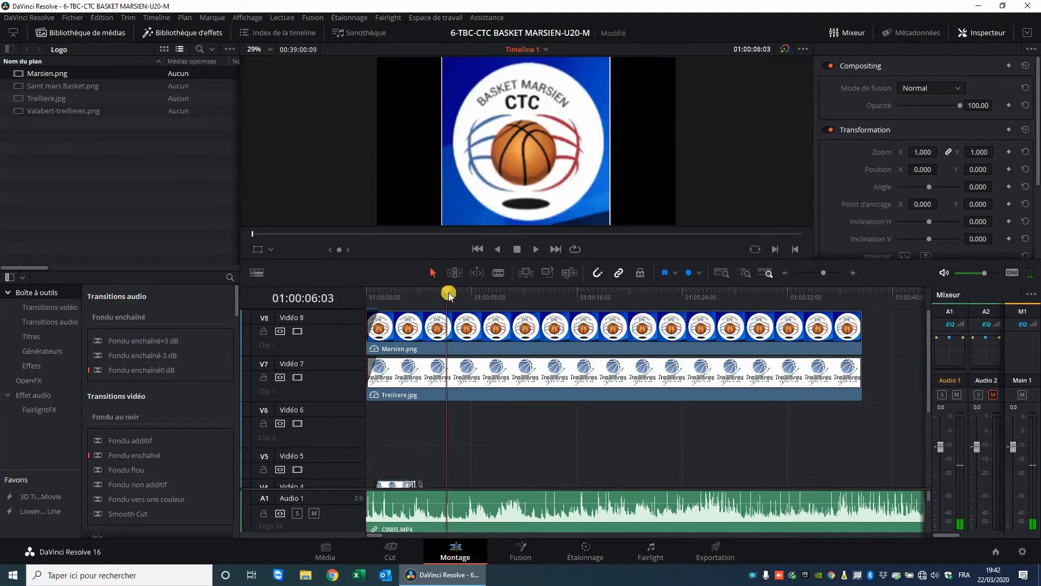
{"action": "left_click", "coordinate": [513, 328]}
{"action": "left_click", "coordinate": [518, 375], "text": "ctrl"}
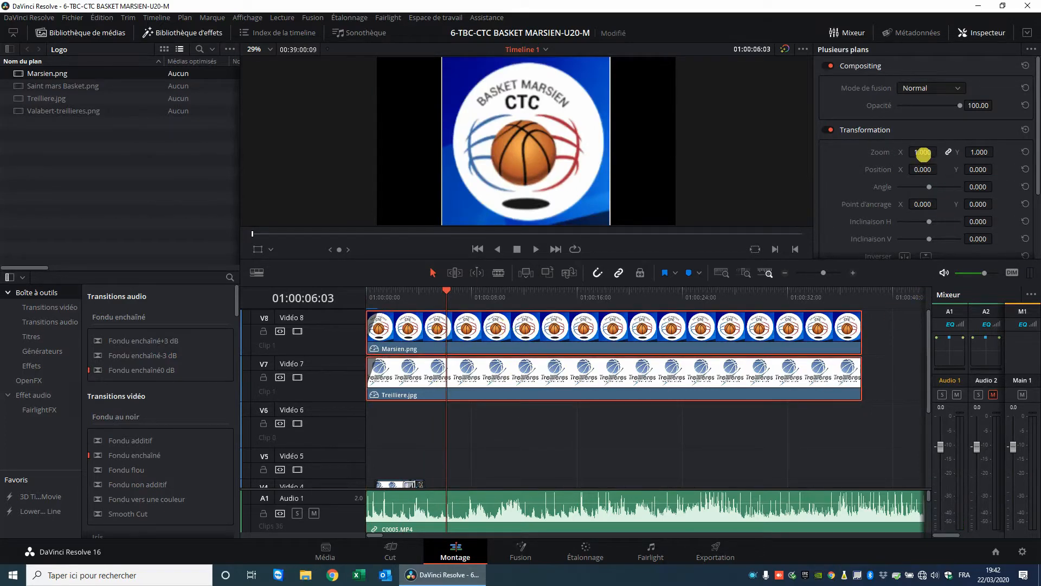
{"action": "left_click_drag", "start_coordinate": [915, 155], "coordinate": [901, 158]}
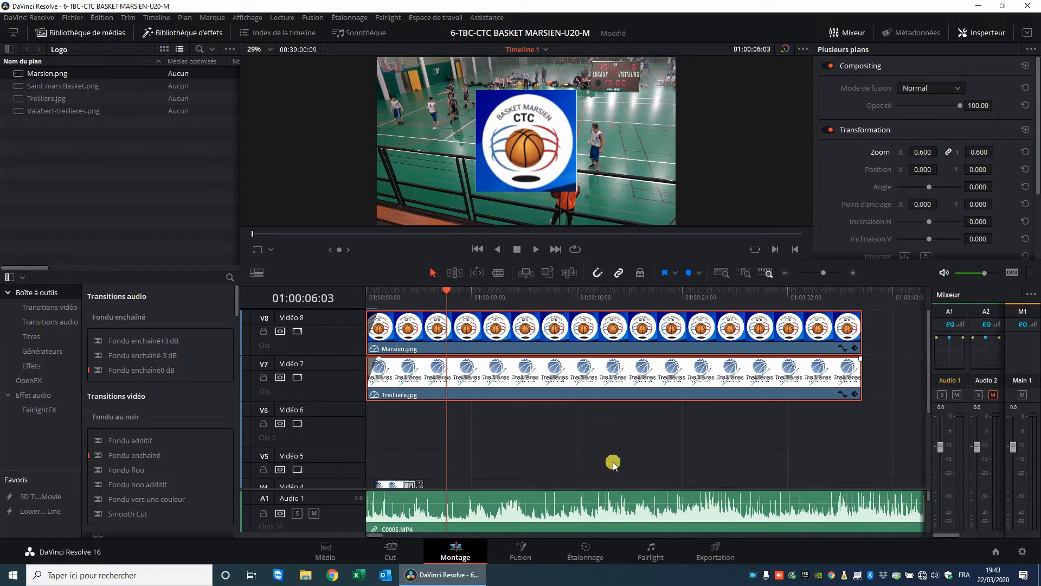
On the Étalonnage page, mask the Marsien.png clip with a circular Power Window fitted to the round logo, with Soft 1 at 0.43.
{"action": "left_click", "coordinate": [547, 336]}
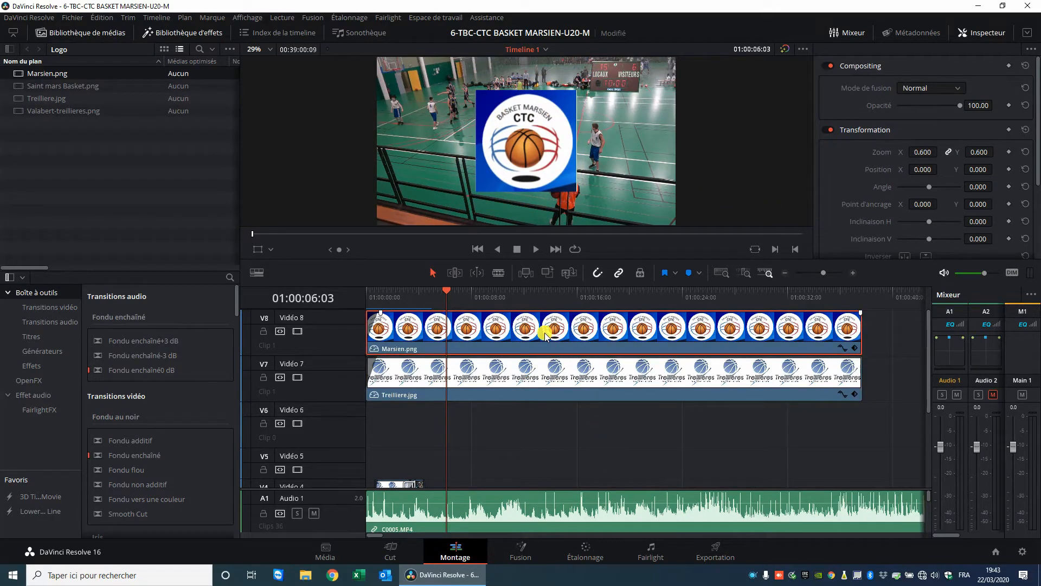
{"action": "left_click", "coordinate": [591, 549]}
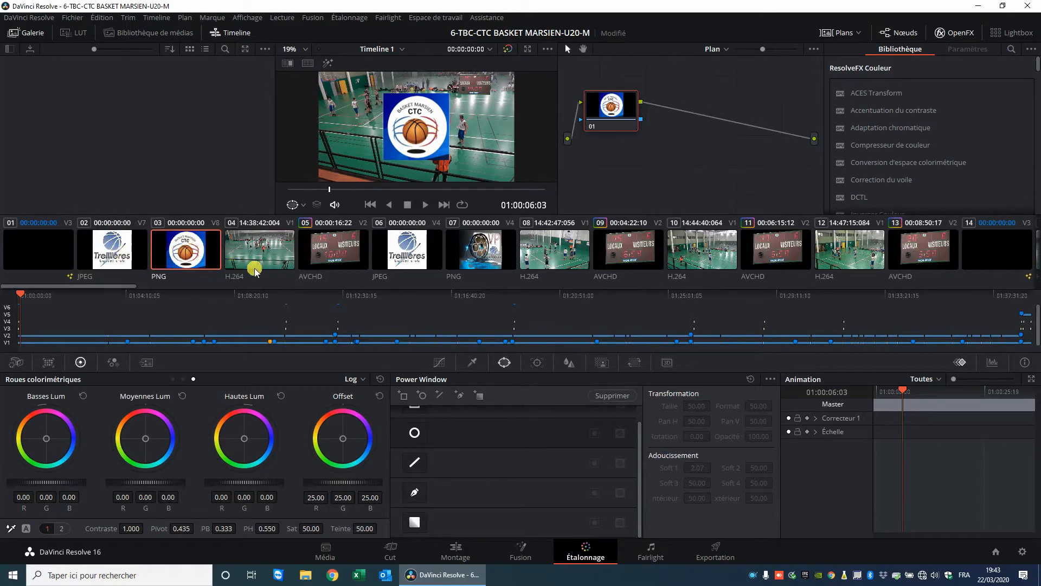
{"action": "scroll", "coordinate": [464, 397], "scroll_direction": "up", "scroll_amount": 1}
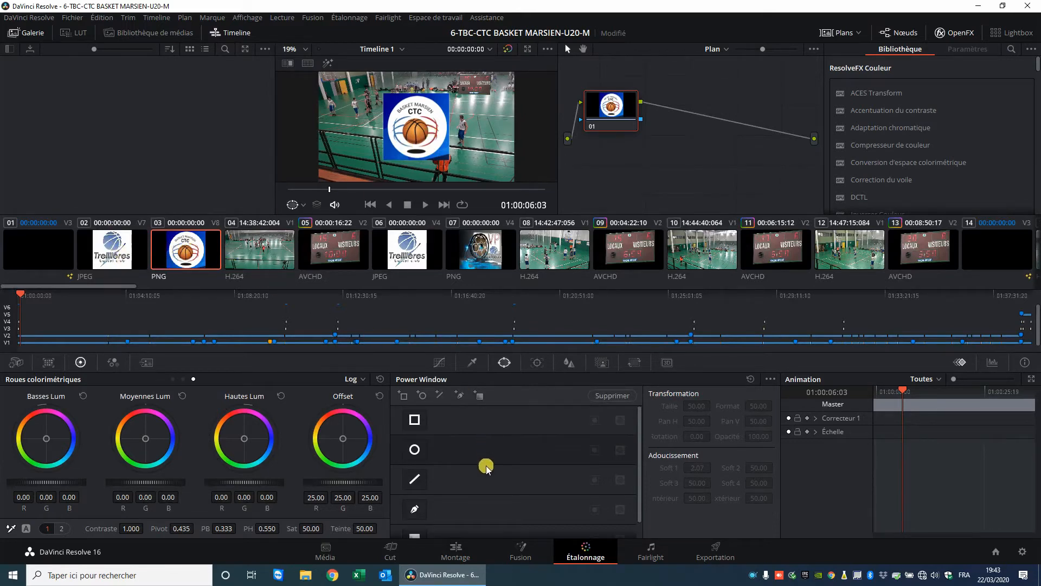
{"action": "left_click", "coordinate": [413, 451]}
{"action": "scroll", "coordinate": [445, 163], "scroll_direction": "up", "scroll_amount": 2}
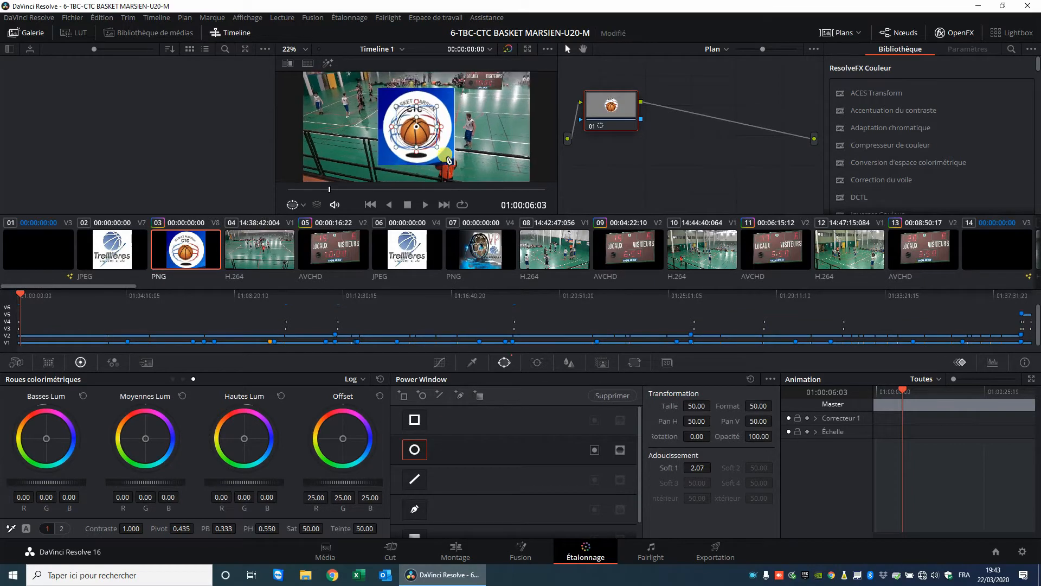
{"action": "scroll", "coordinate": [450, 168], "scroll_direction": "up", "scroll_amount": 1}
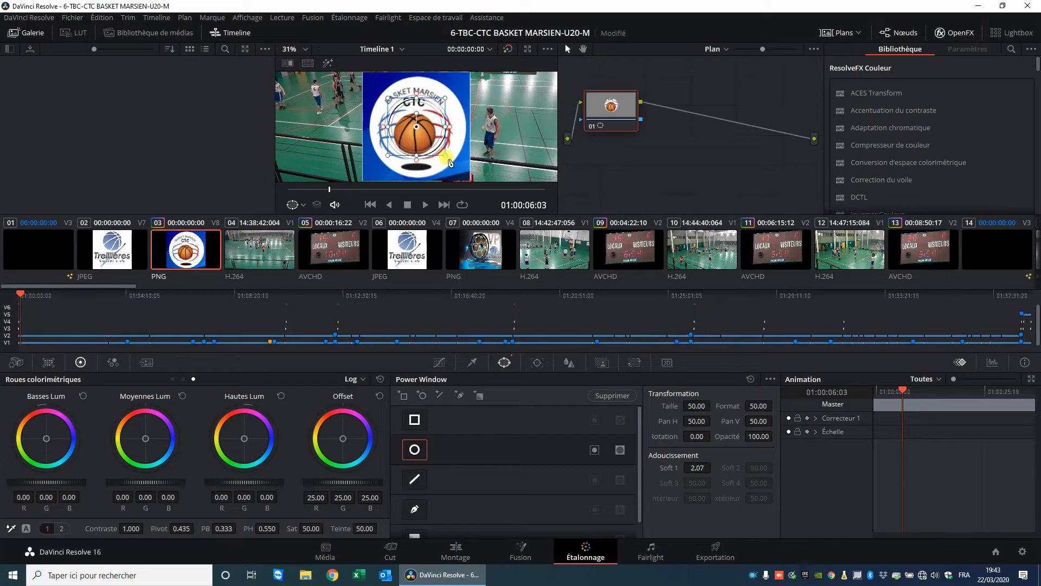
{"action": "left_click_drag", "start_coordinate": [449, 161], "coordinate": [467, 181]}
{"action": "left_click_drag", "start_coordinate": [455, 146], "coordinate": [468, 127]}
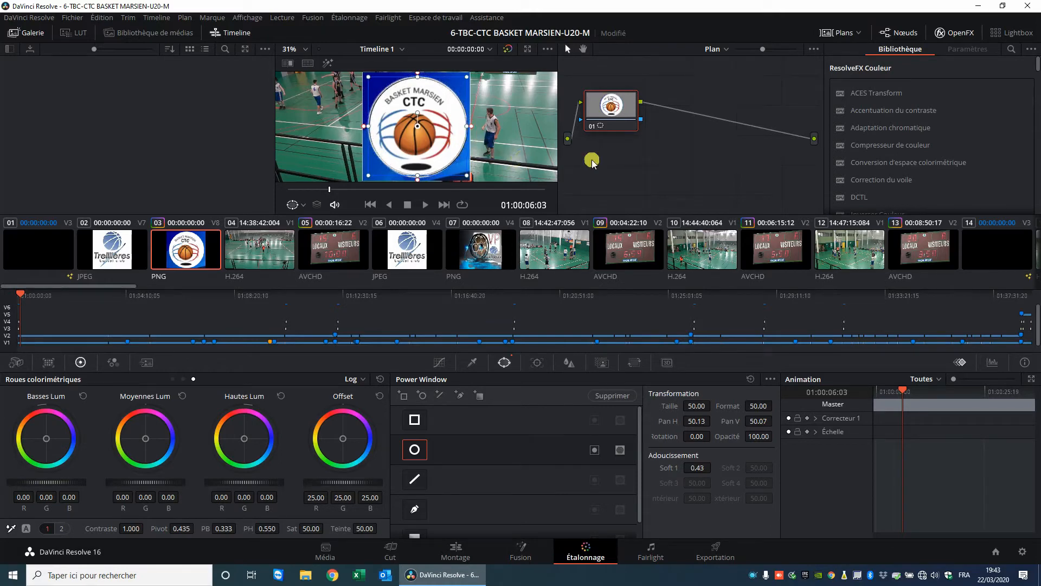
Add an alpha output to the Marsien.png node graph and connect the alpha output of node 01 to it.
{"action": "right_click", "coordinate": [626, 162]}
{"action": "left_click", "coordinate": [688, 205]}
{"action": "left_click_drag", "start_coordinate": [641, 119], "coordinate": [814, 159]}
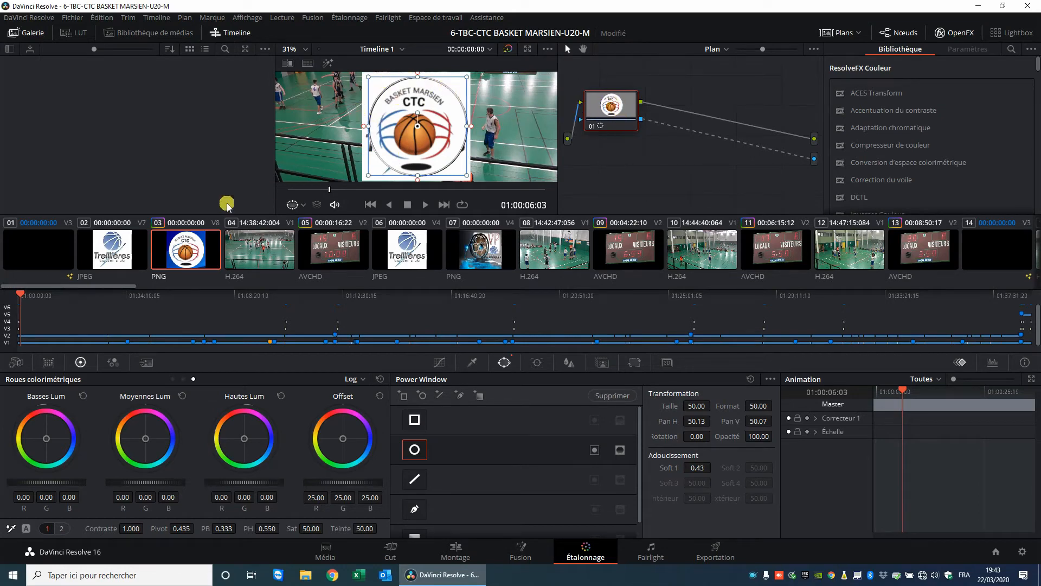
Back on the Montage page, set both logo clips to zoom 0.180 and position X 288, Y 411, beside the scoreboard.
{"action": "left_click", "coordinate": [456, 550]}
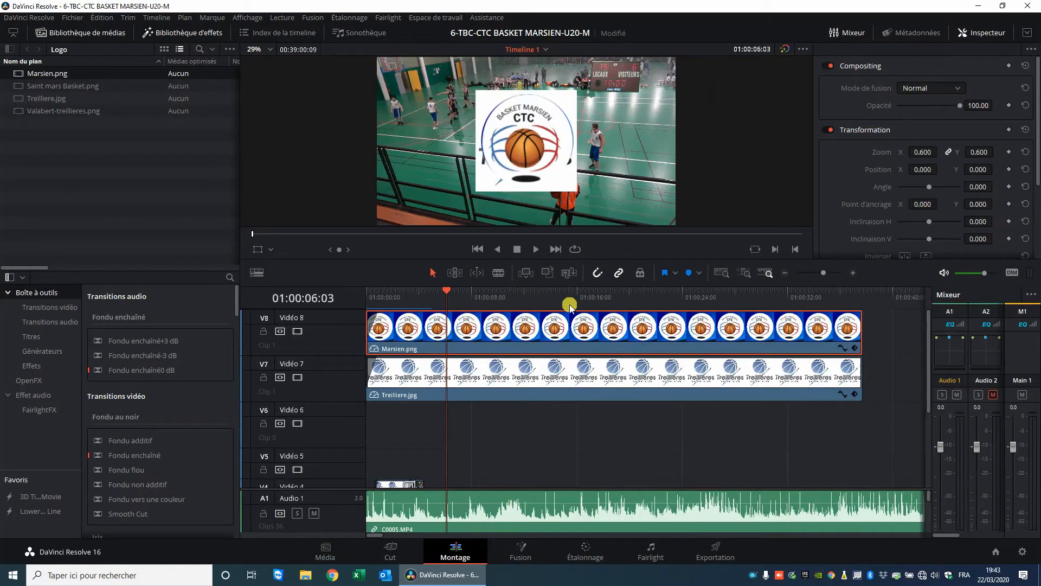
{"action": "left_click", "coordinate": [461, 371], "text": "ctrl"}
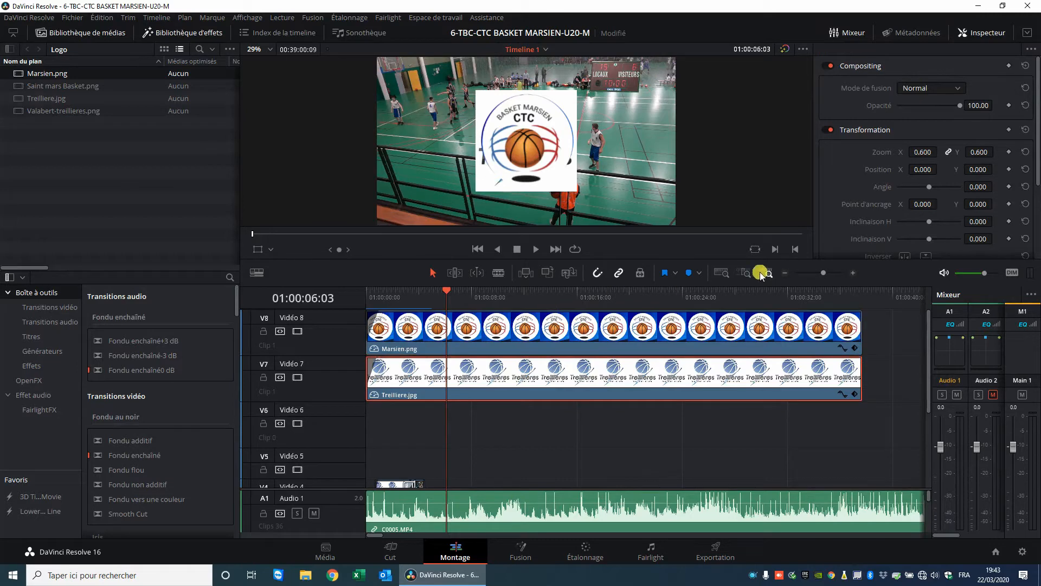
{"action": "left_click_drag", "start_coordinate": [925, 151], "coordinate": [895, 153]}
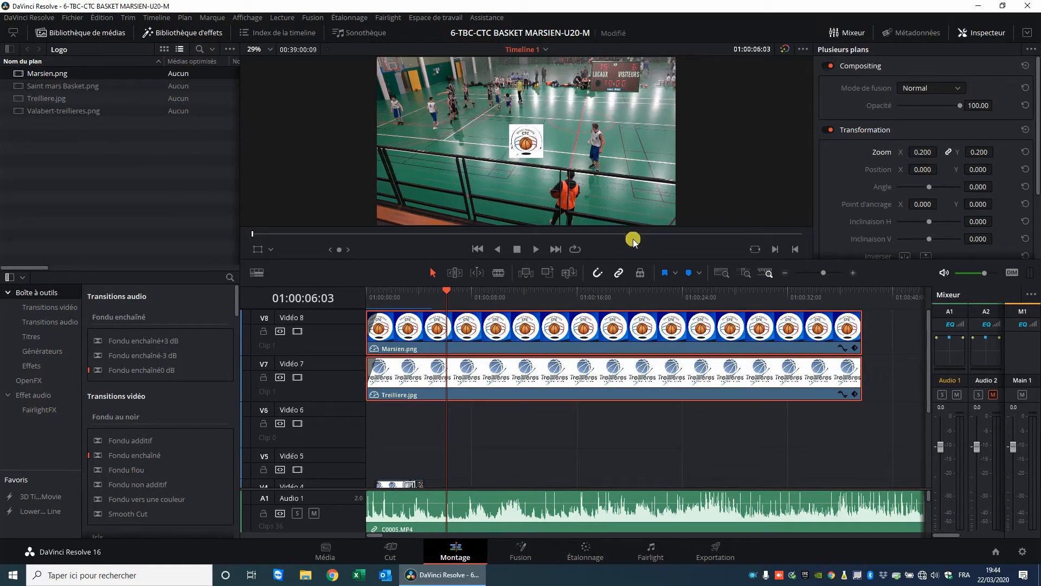
{"action": "left_click_drag", "start_coordinate": [619, 262], "coordinate": [607, 374]}
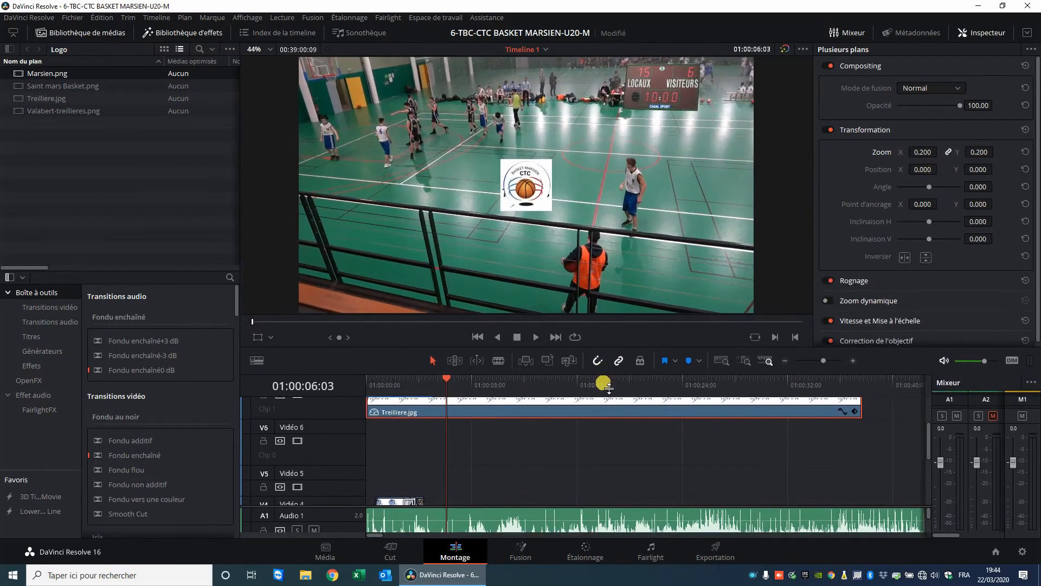
{"action": "left_click_drag", "start_coordinate": [923, 152], "coordinate": [929, 173]}
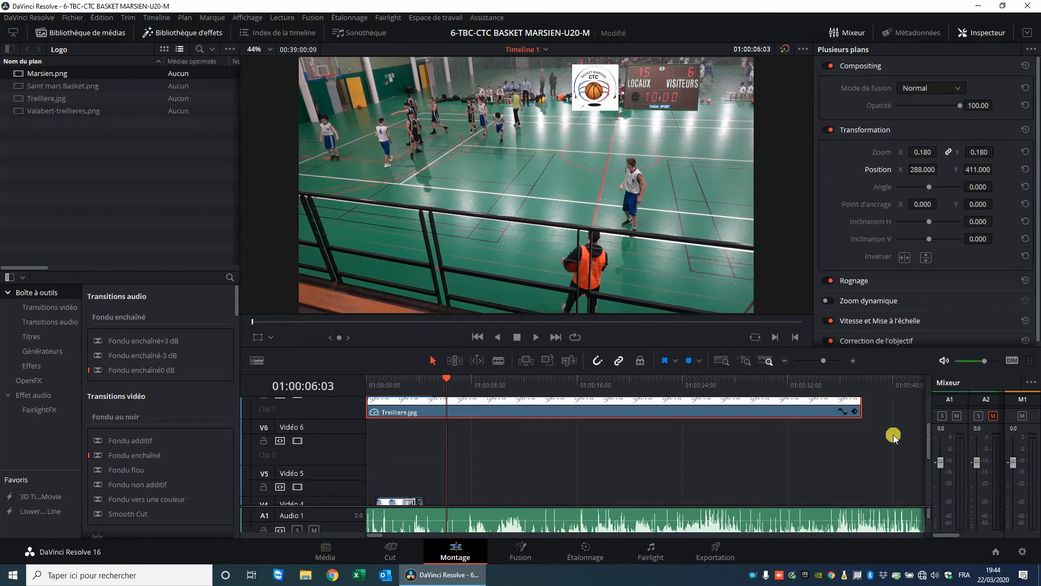
Select only the Marsien.png clip on Vidéo 8 and set its position X to 835 and its zoom to 0.150.
{"action": "left_click_drag", "start_coordinate": [927, 431], "coordinate": [927, 400]}
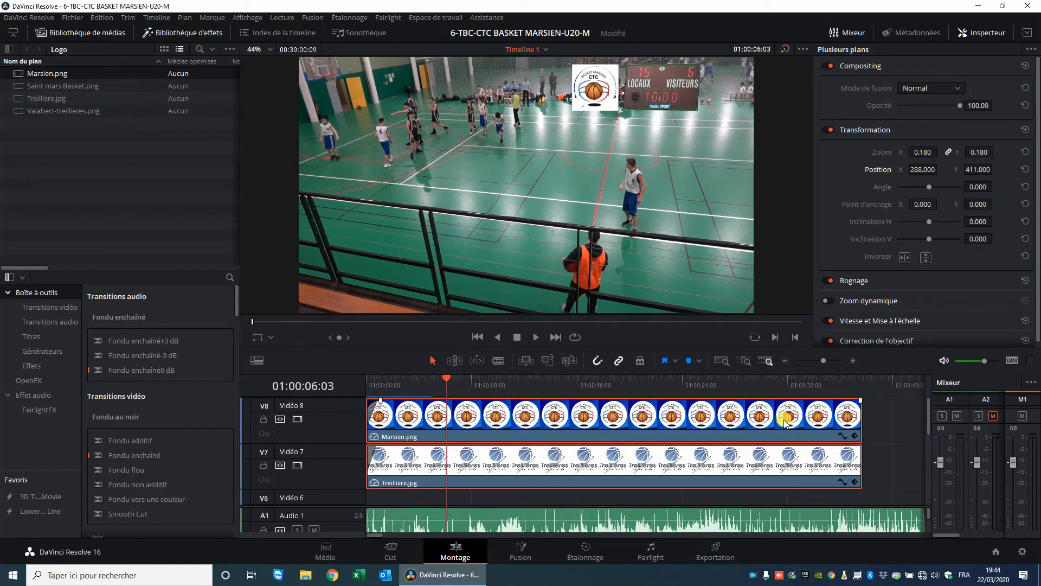
{"action": "left_click", "coordinate": [871, 437]}
{"action": "left_click", "coordinate": [836, 425]}
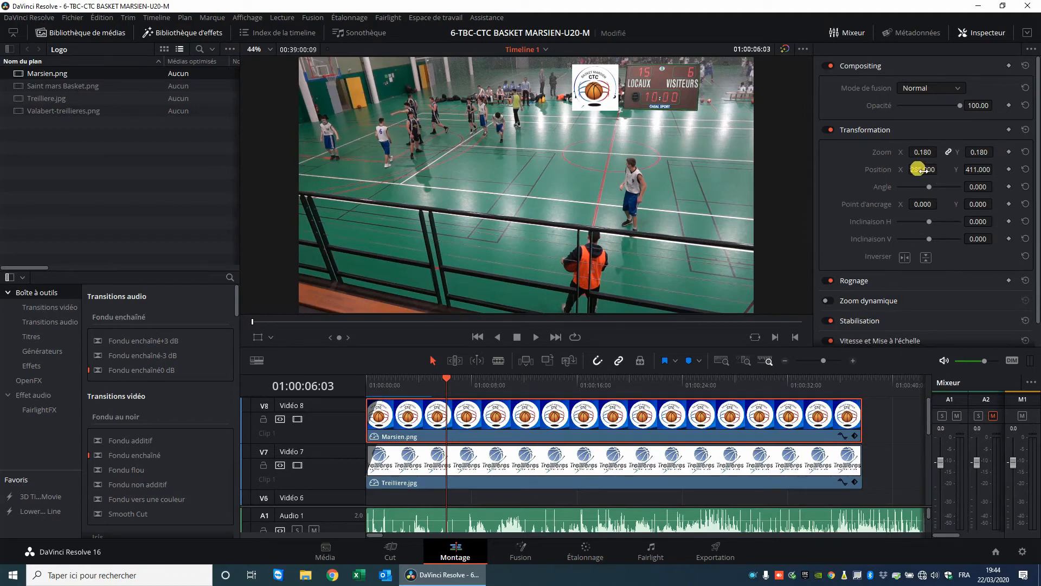
{"action": "left_click_drag", "start_coordinate": [917, 168], "coordinate": [1008, 173]}
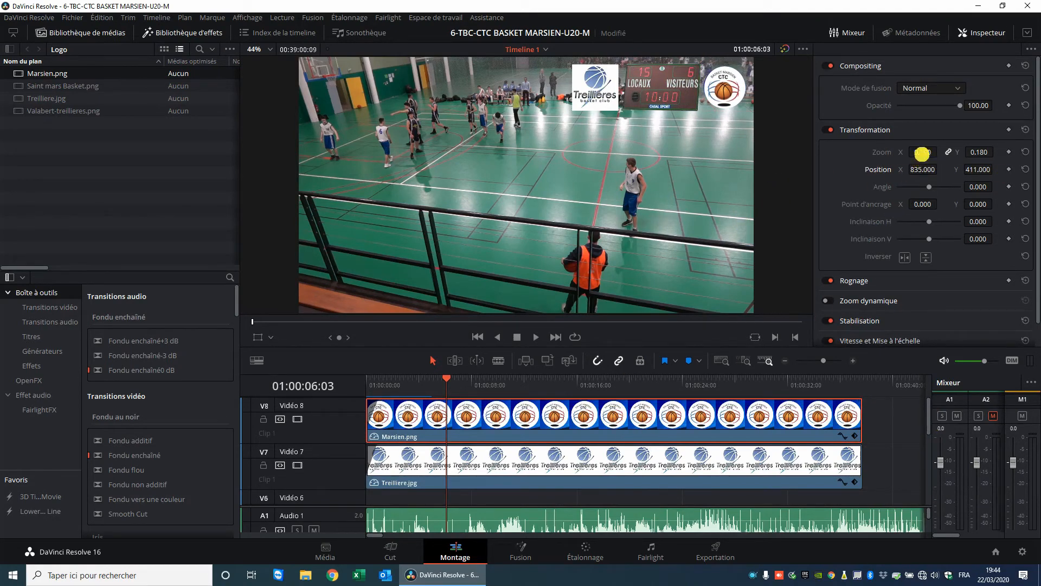
{"action": "left_click_drag", "start_coordinate": [922, 153], "coordinate": [920, 154]}
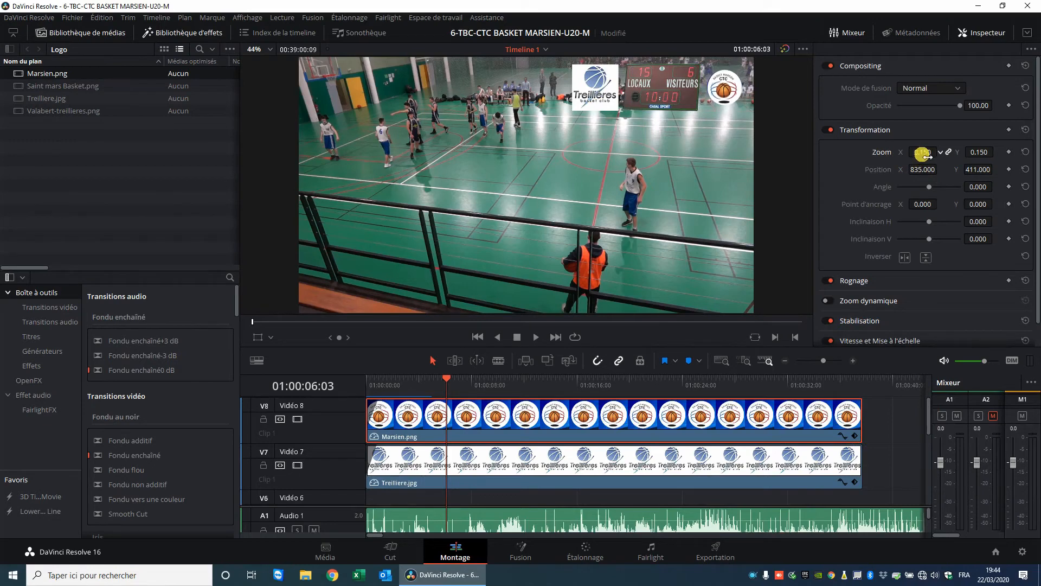
Set the Treilliere.jpg clip's zoom to 0.120 and position X to 303.236, and check both logos at 01:00:25:23.
{"action": "left_click", "coordinate": [691, 449]}
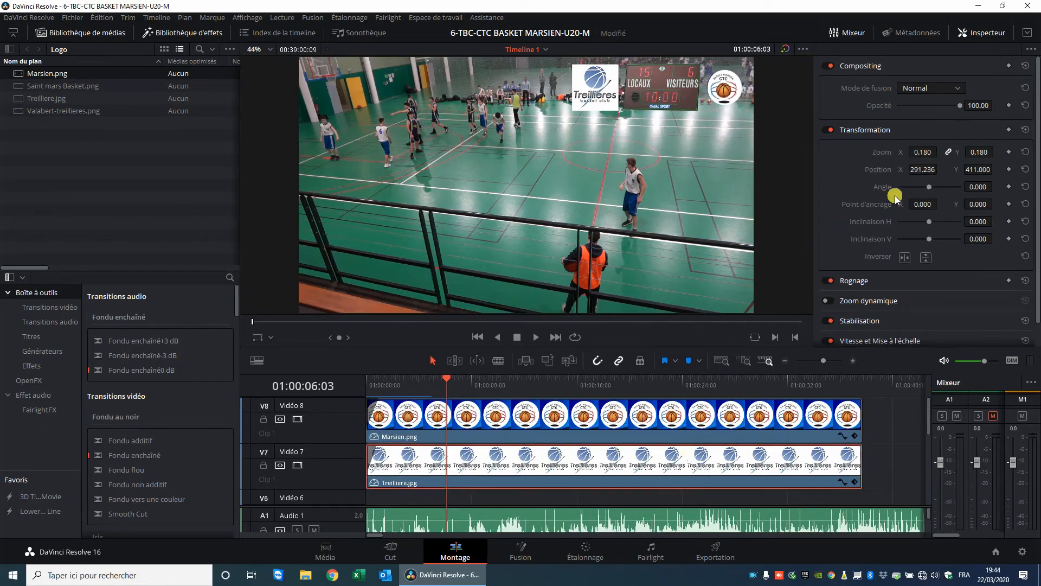
{"action": "left_click_drag", "start_coordinate": [921, 153], "coordinate": [928, 169]}
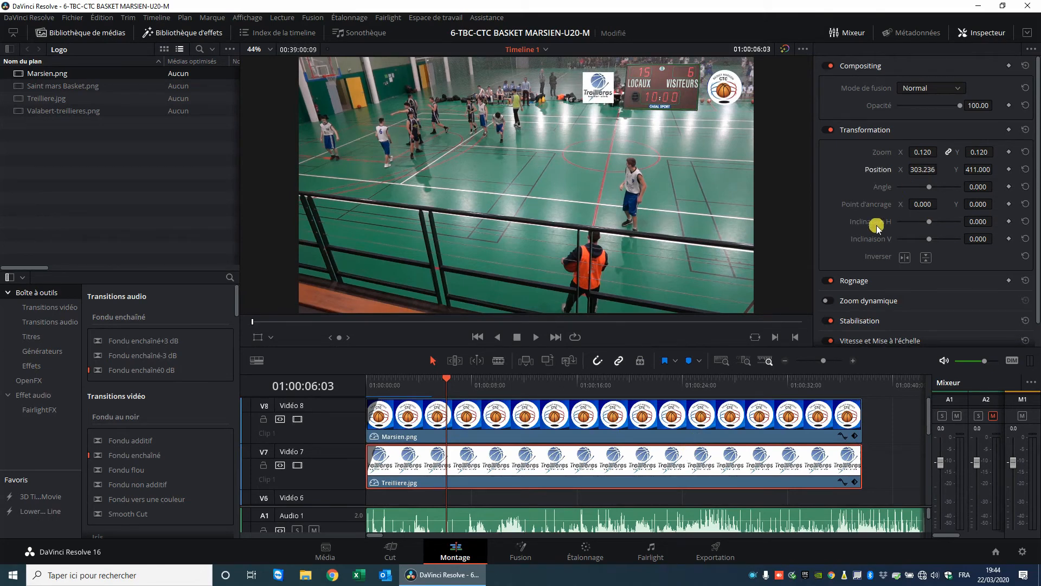
{"action": "left_click", "coordinate": [708, 385]}
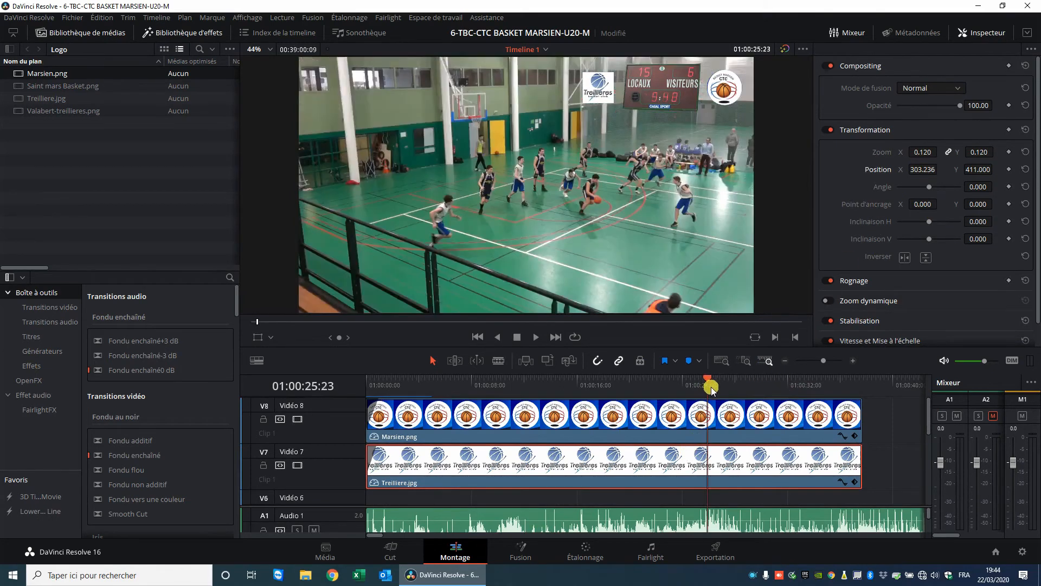
Enlarge the timeline area and lengthen the Marsien.png and Treilliere.jpg clips equally, to a little past the 01:04:56 ruler mark.
{"action": "scroll", "coordinate": [708, 386], "scroll_direction": "right", "scroll_amount": 3}
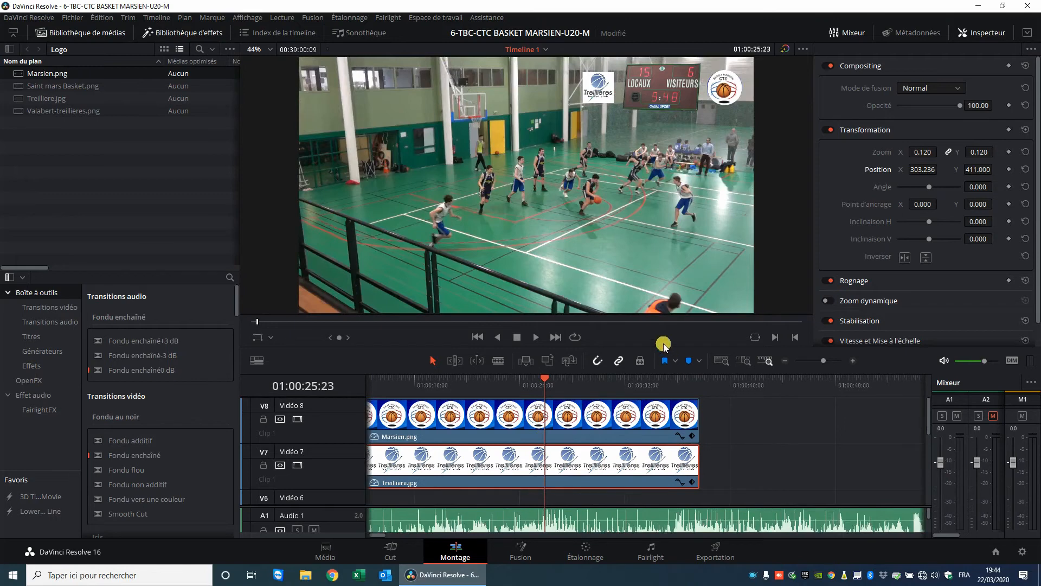
{"action": "left_click_drag", "start_coordinate": [669, 350], "coordinate": [668, 258]}
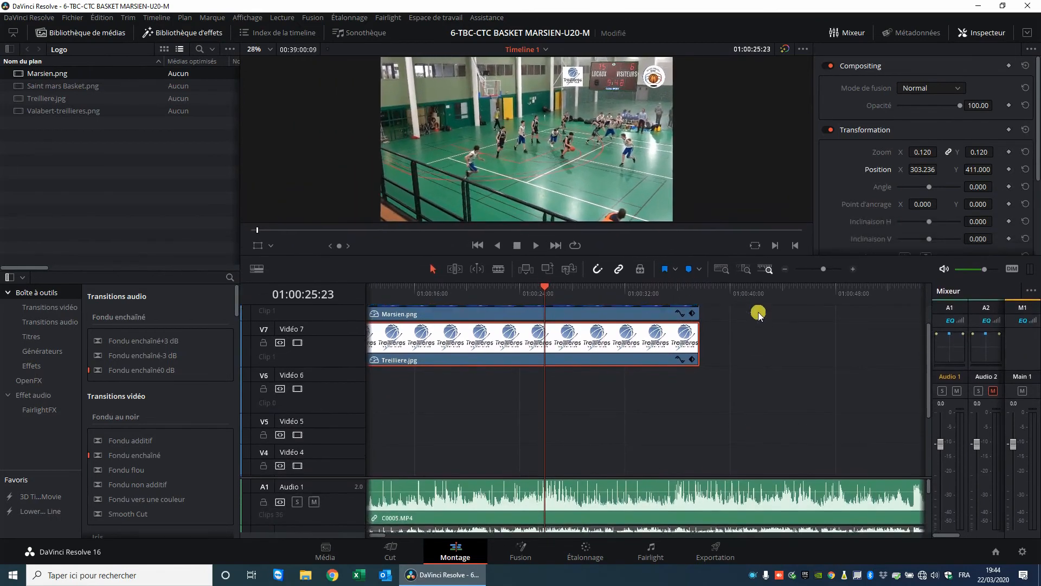
{"action": "left_click", "coordinate": [724, 274]}
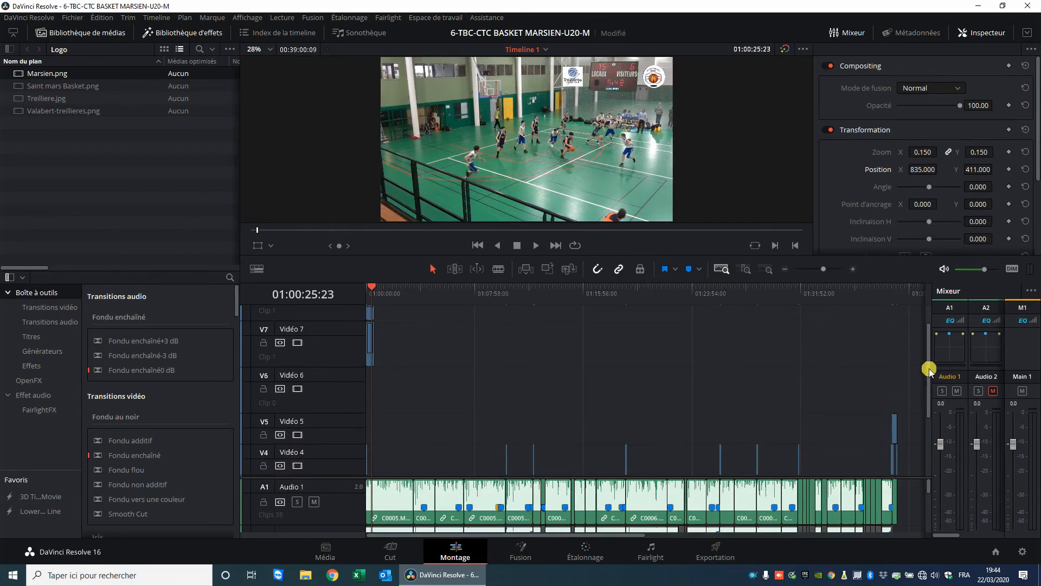
{"action": "left_click_drag", "start_coordinate": [929, 370], "coordinate": [927, 332]}
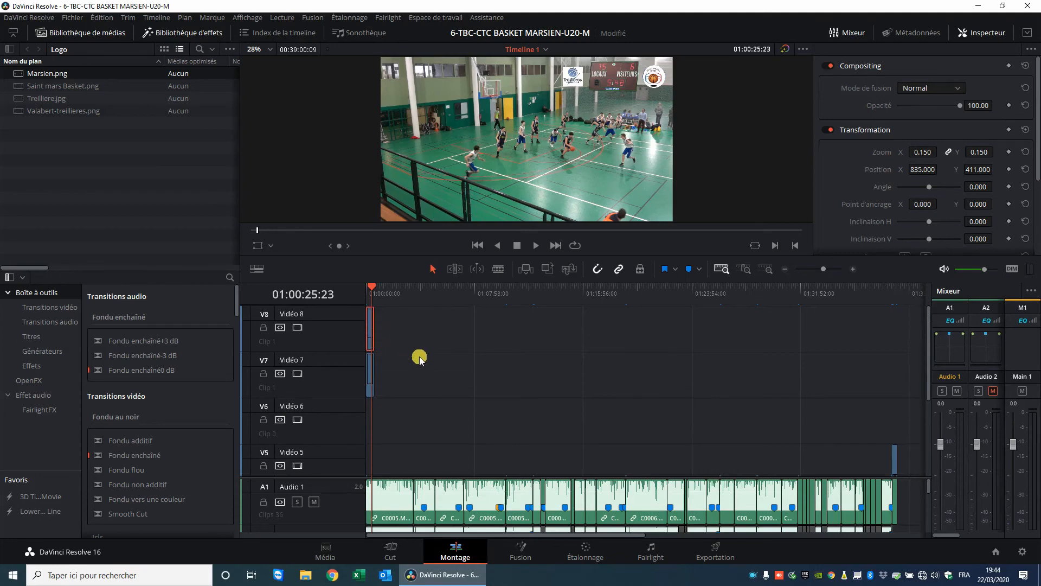
{"action": "scroll", "coordinate": [427, 362], "scroll_direction": "up", "scroll_amount": 5}
{"action": "left_click_drag", "start_coordinate": [421, 341], "coordinate": [848, 337]}
{"action": "left_click_drag", "start_coordinate": [418, 373], "coordinate": [848, 380]}
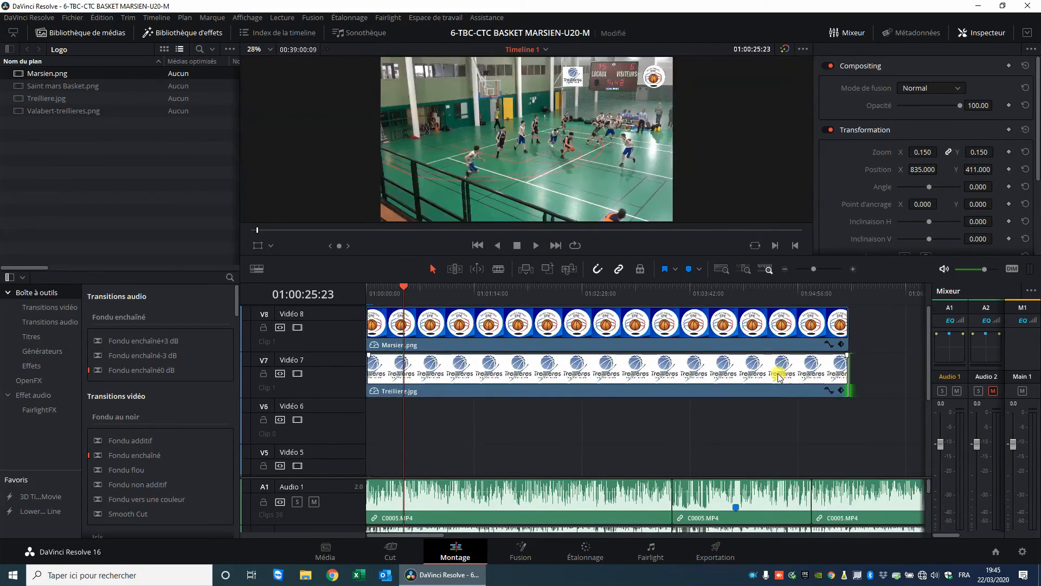
Select both logo clips together and extend their ends to the end of the match footage.
{"action": "scroll", "coordinate": [778, 375], "scroll_direction": "down", "scroll_amount": 4}
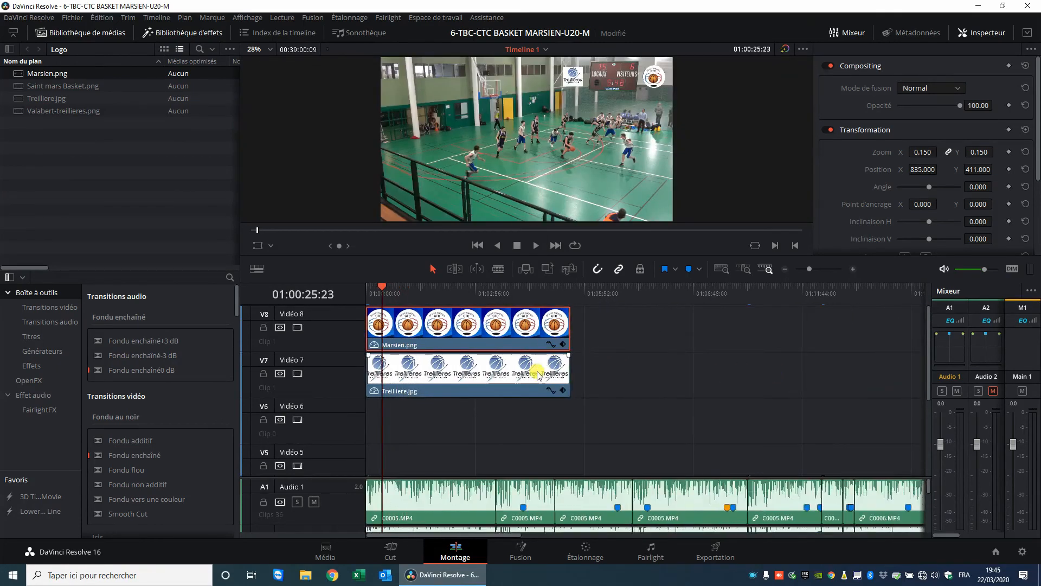
{"action": "left_click", "coordinate": [561, 374]}
{"action": "left_click", "coordinate": [550, 346]}
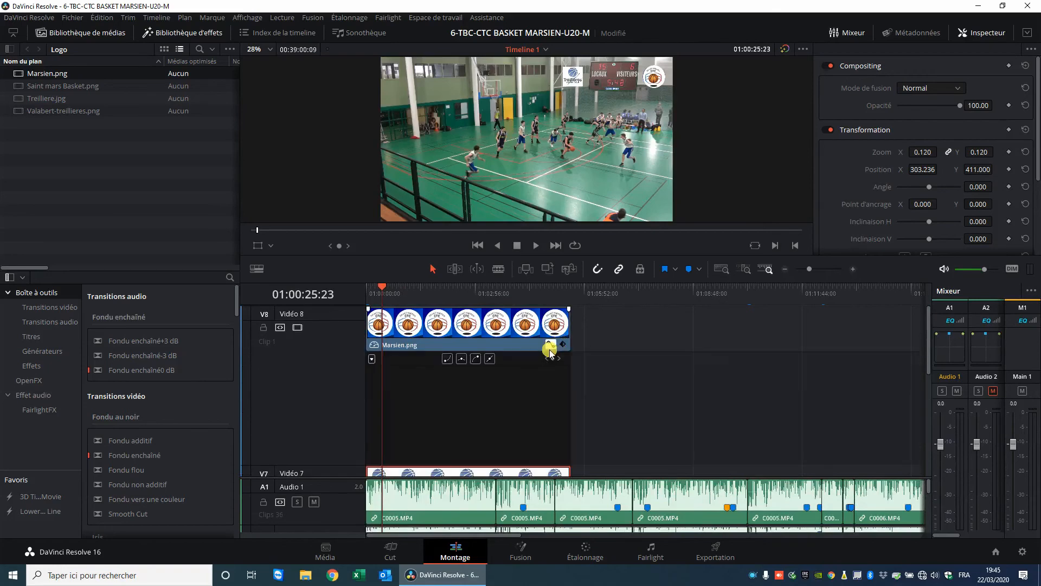
{"action": "left_click", "coordinate": [551, 345]}
{"action": "left_click", "coordinate": [544, 344], "text": "ctrl"}
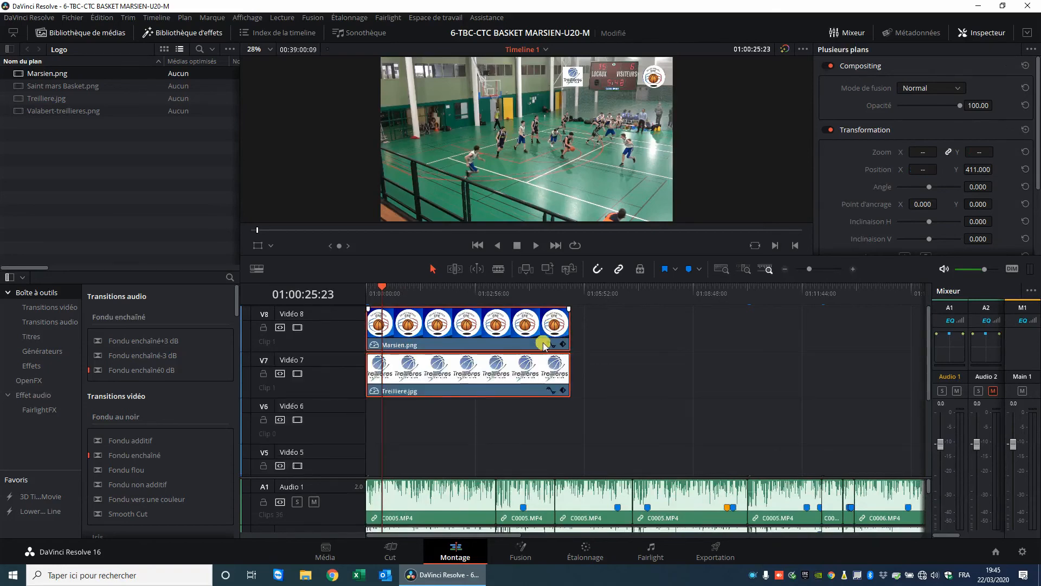
{"action": "left_click_drag", "start_coordinate": [574, 344], "coordinate": [813, 353]}
{"action": "key", "text": "shift+z"}
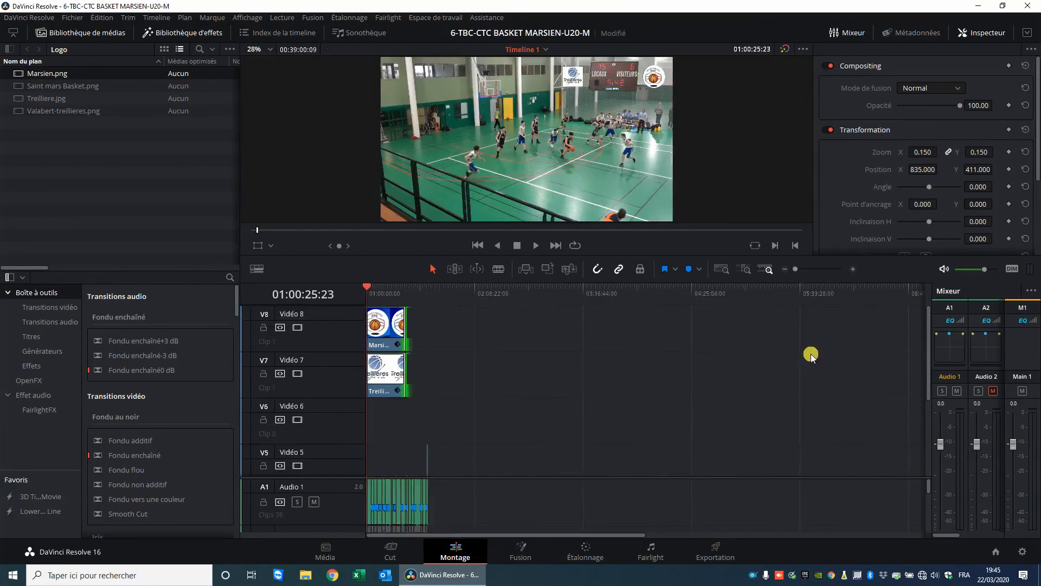
{"action": "left_click_drag", "start_coordinate": [719, 369], "coordinate": [629, 367]}
Add a short fade-out to the ends of both logo clips at 01:39:00:09, and check the logos at 01:38:59:12.
{"action": "left_click", "coordinate": [630, 294]}
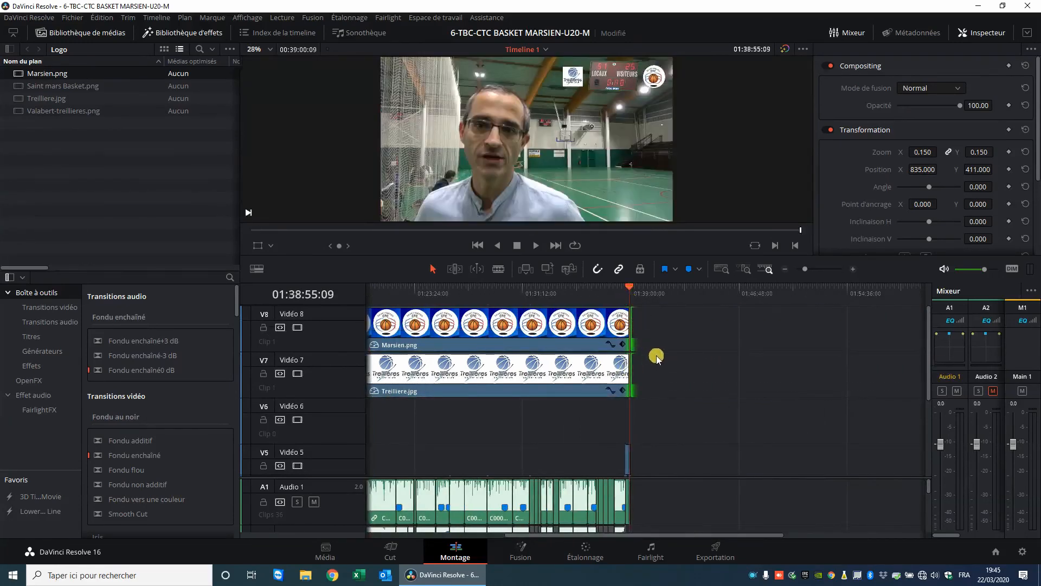
{"action": "scroll", "coordinate": [658, 358], "scroll_direction": "up", "scroll_amount": 10}
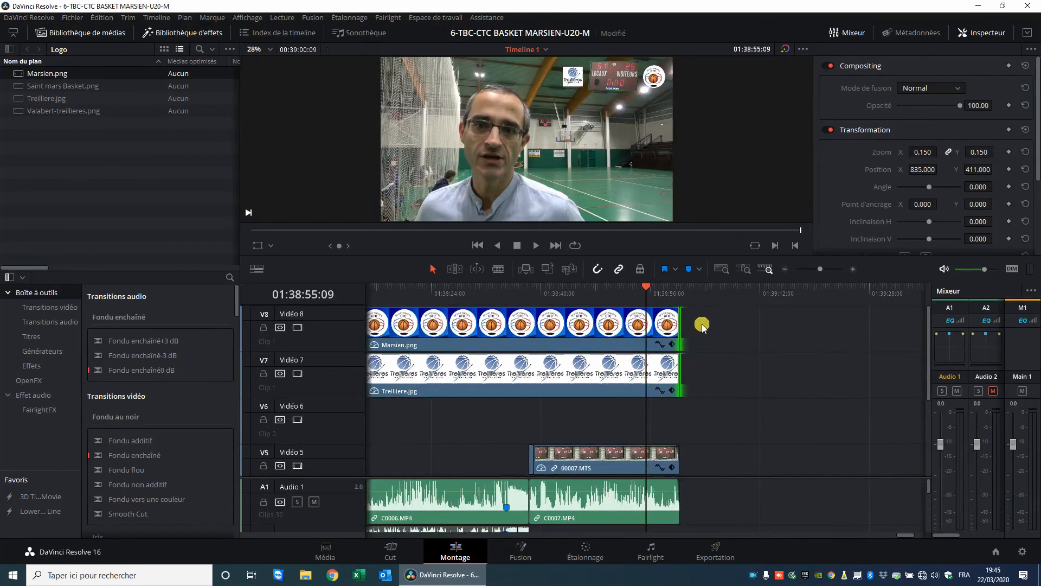
{"action": "left_click", "coordinate": [682, 291]}
{"action": "scroll", "coordinate": [700, 393], "scroll_direction": "up", "scroll_amount": 4}
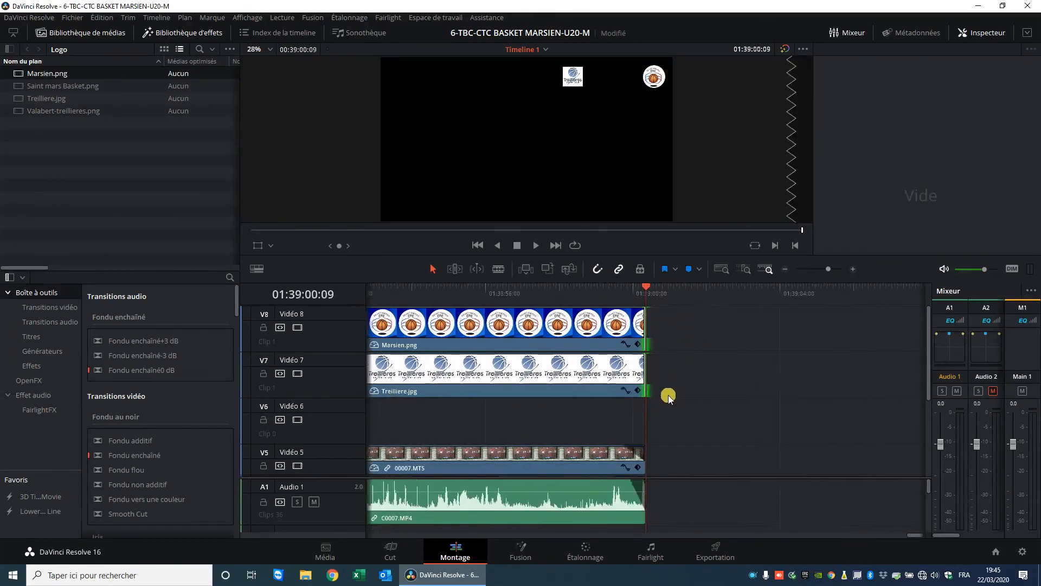
{"action": "scroll", "coordinate": [656, 382], "scroll_direction": "up", "scroll_amount": 1}
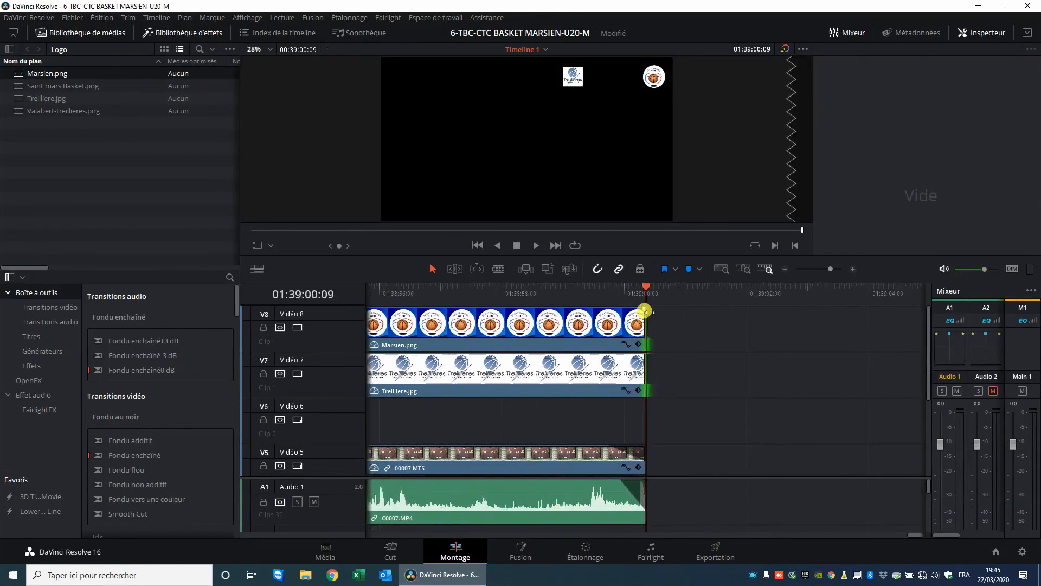
{"action": "left_click_drag", "start_coordinate": [644, 312], "coordinate": [628, 312]}
{"action": "left_click_drag", "start_coordinate": [643, 356], "coordinate": [635, 356]}
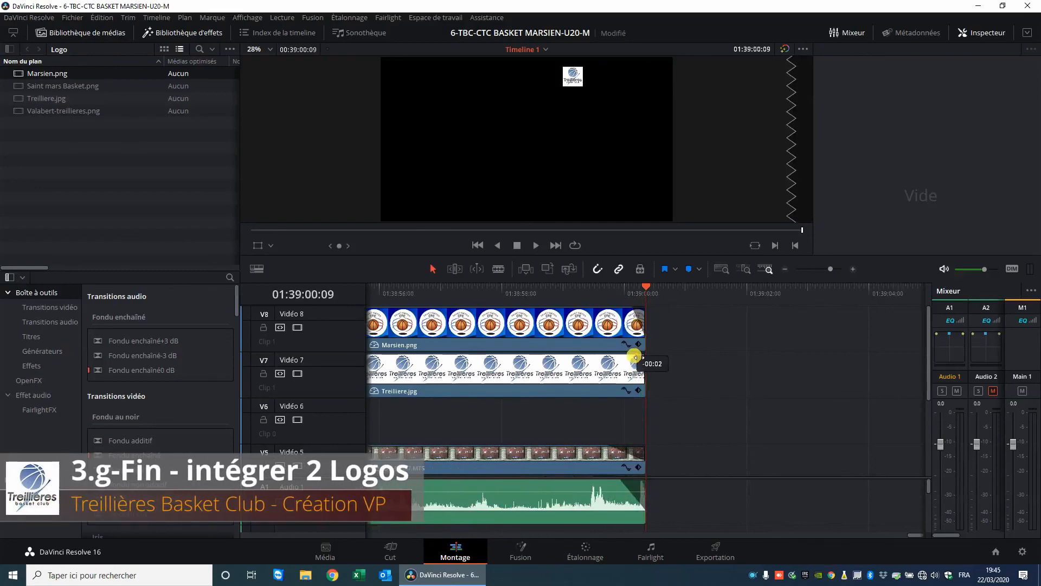
{"action": "left_click", "coordinate": [595, 290]}
{"action": "left_click", "coordinate": [611, 337]}
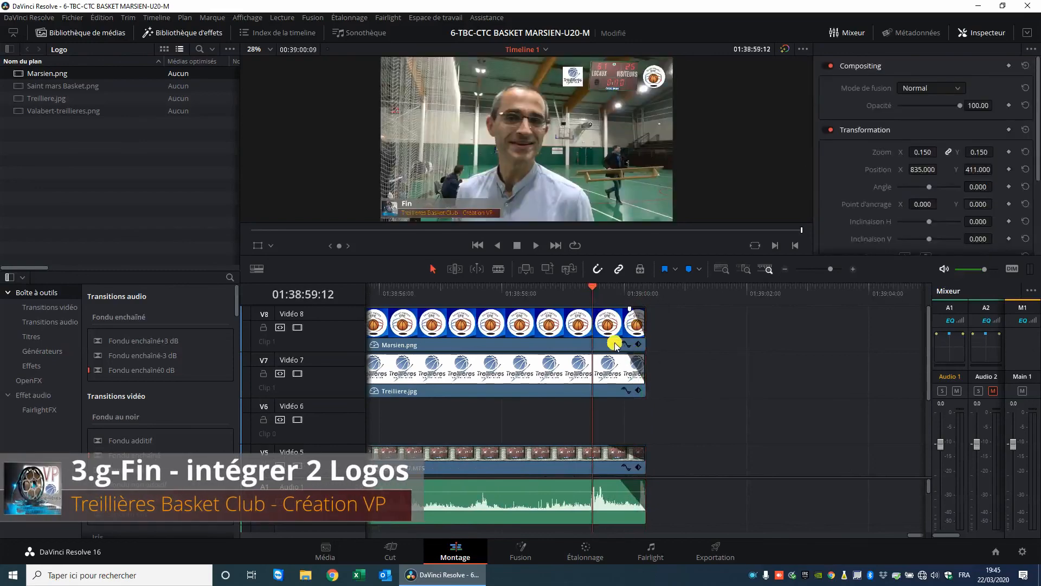